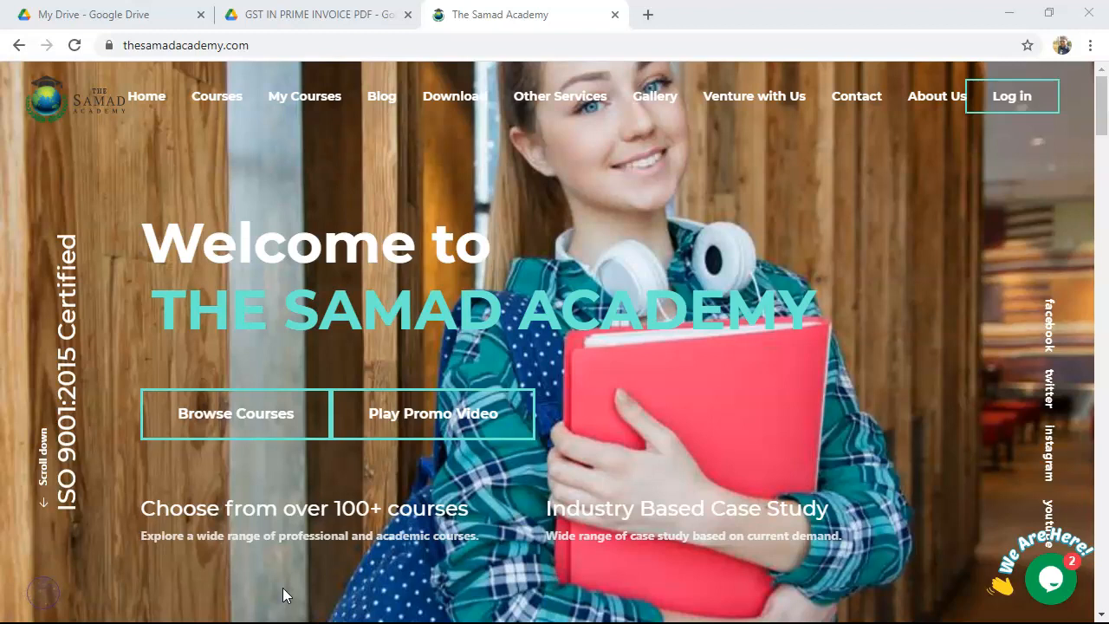
Bring Cash Purchase.pdf, the 1,500 plus CGST/SGST tax invoice, to the front in Acrobat Reader.
key(alt+Tab)
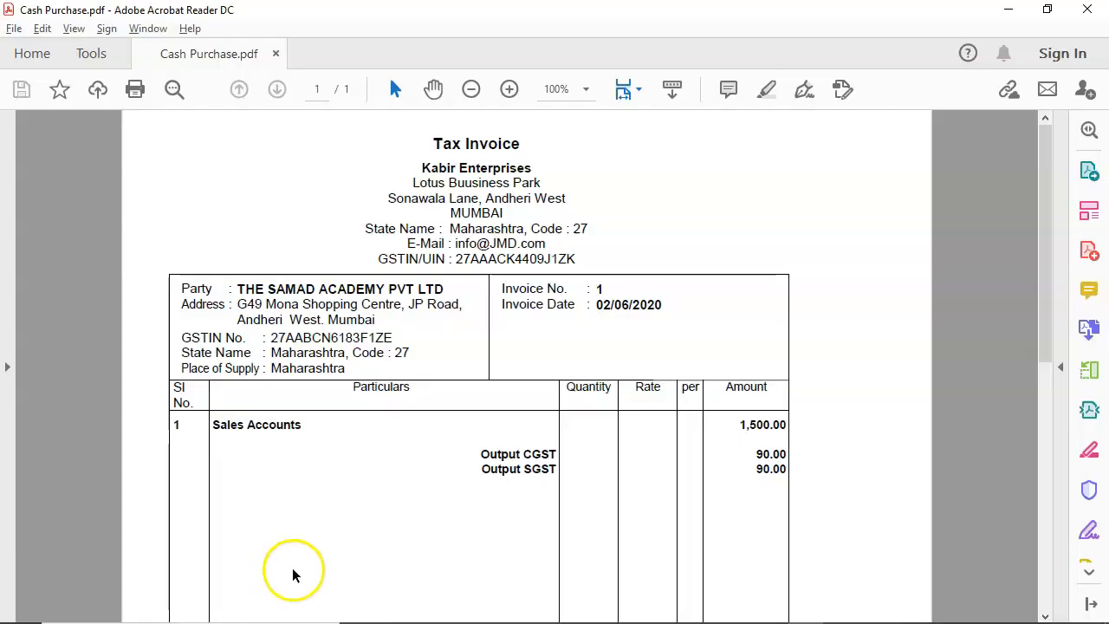
drag(421, 168, 542, 162)
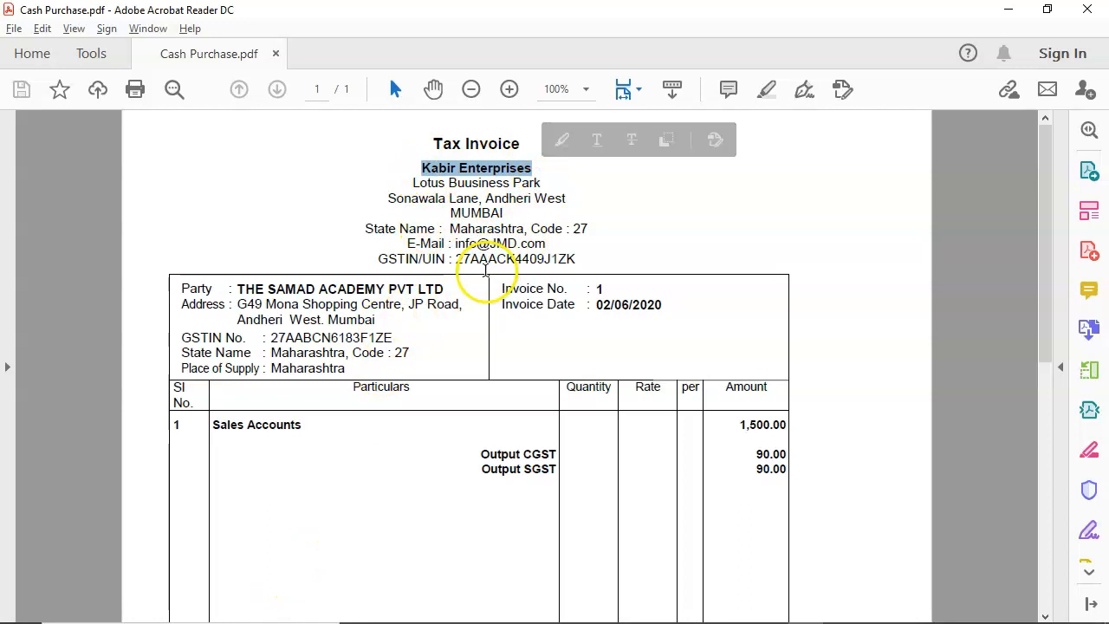
drag(413, 183, 615, 206)
click(616, 211)
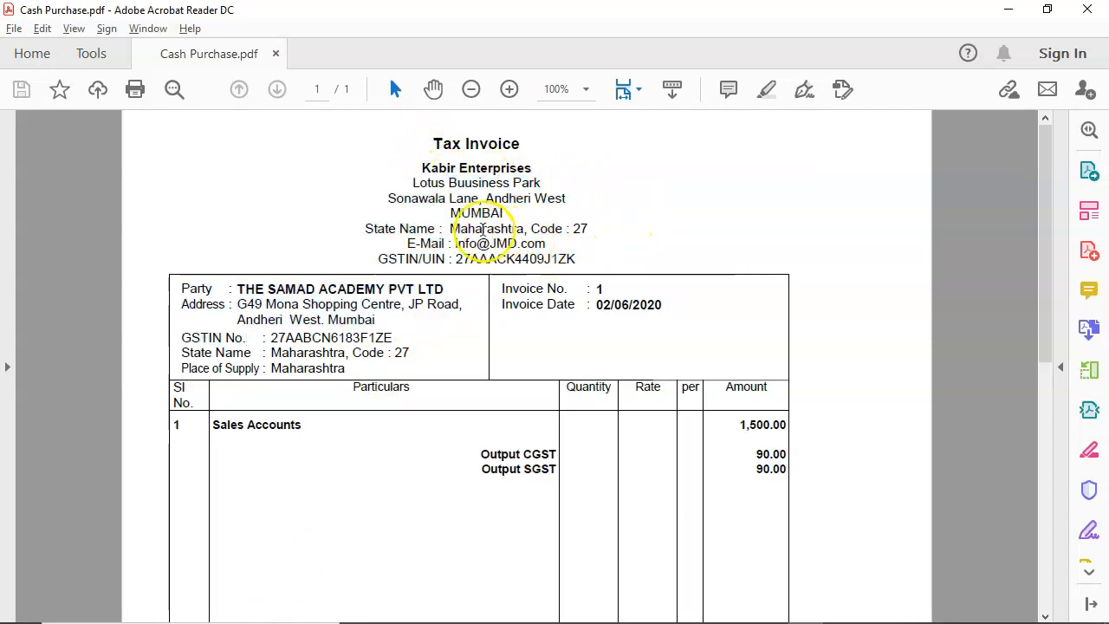
drag(449, 258, 579, 256)
drag(249, 304, 351, 381)
click(376, 426)
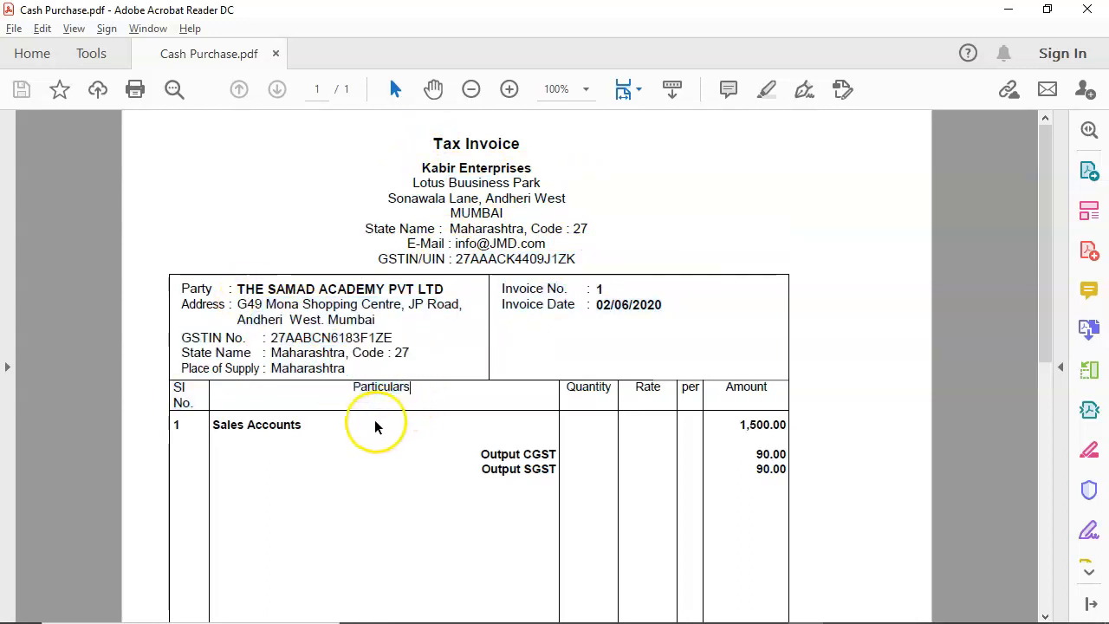
drag(317, 424, 218, 430)
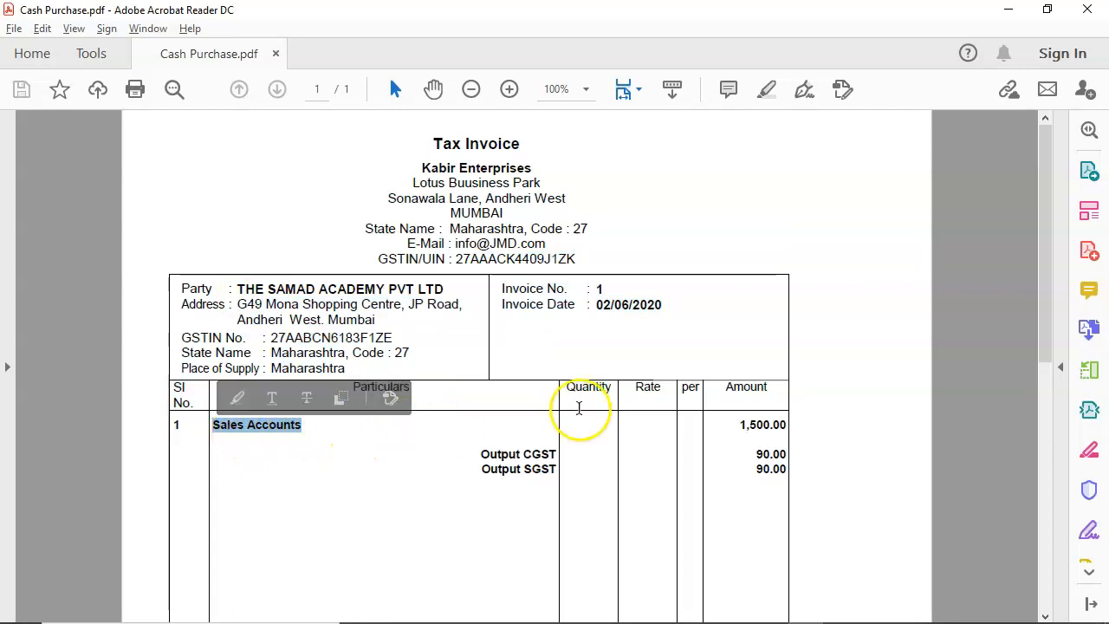
click(734, 426)
drag(734, 426, 801, 424)
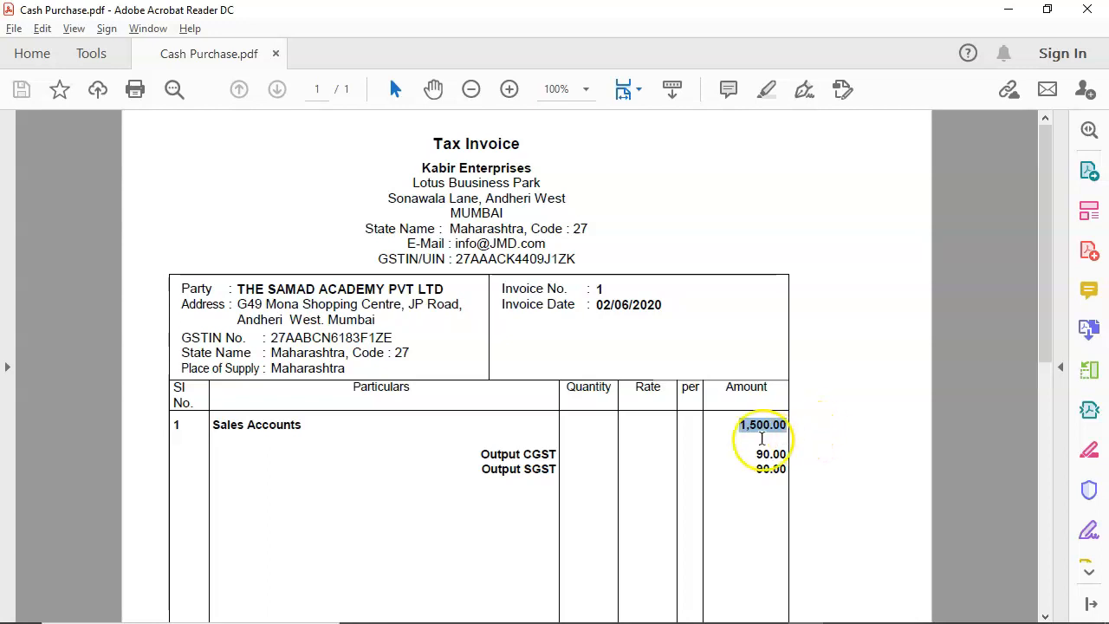
scroll(762, 437, down, 1)
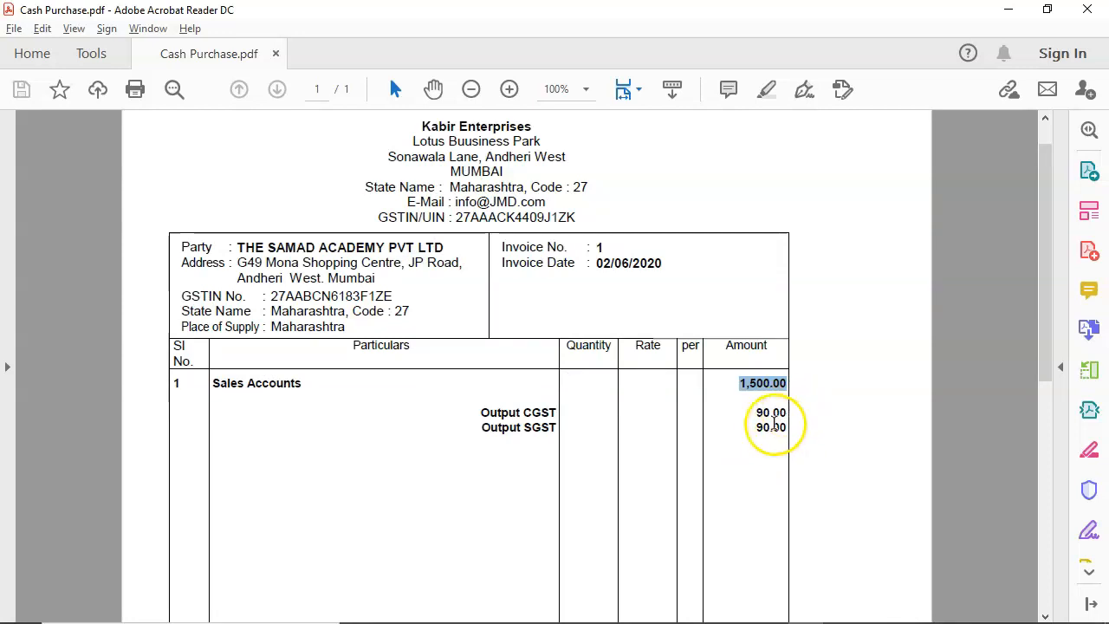
scroll(770, 416, down, 1)
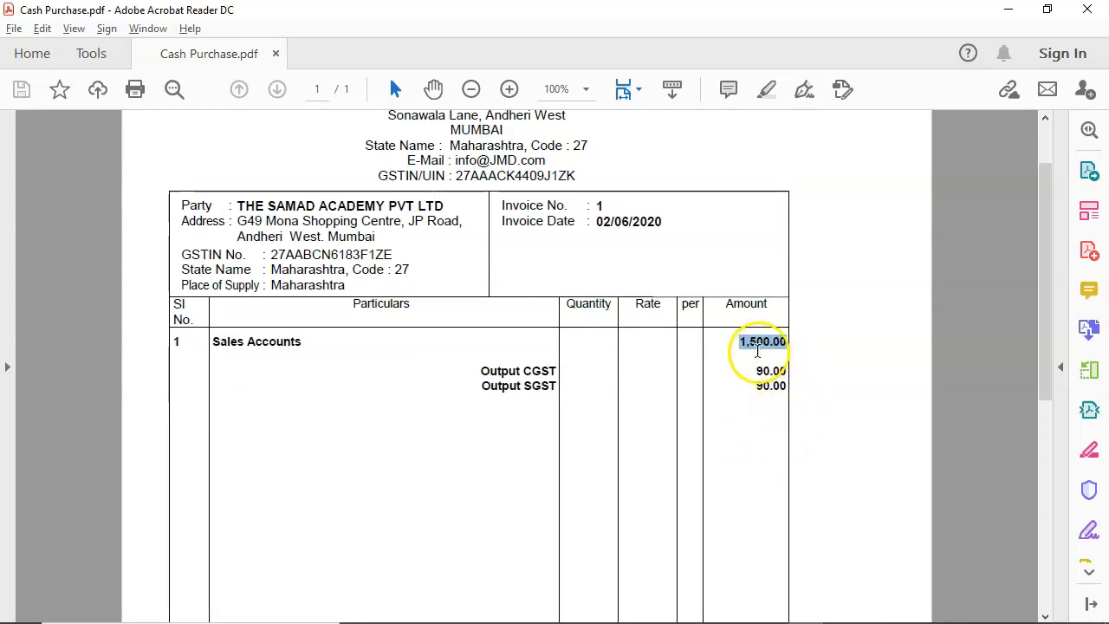
scroll(750, 357, down, 1)
drag(761, 329, 785, 329)
scroll(750, 389, down, 5)
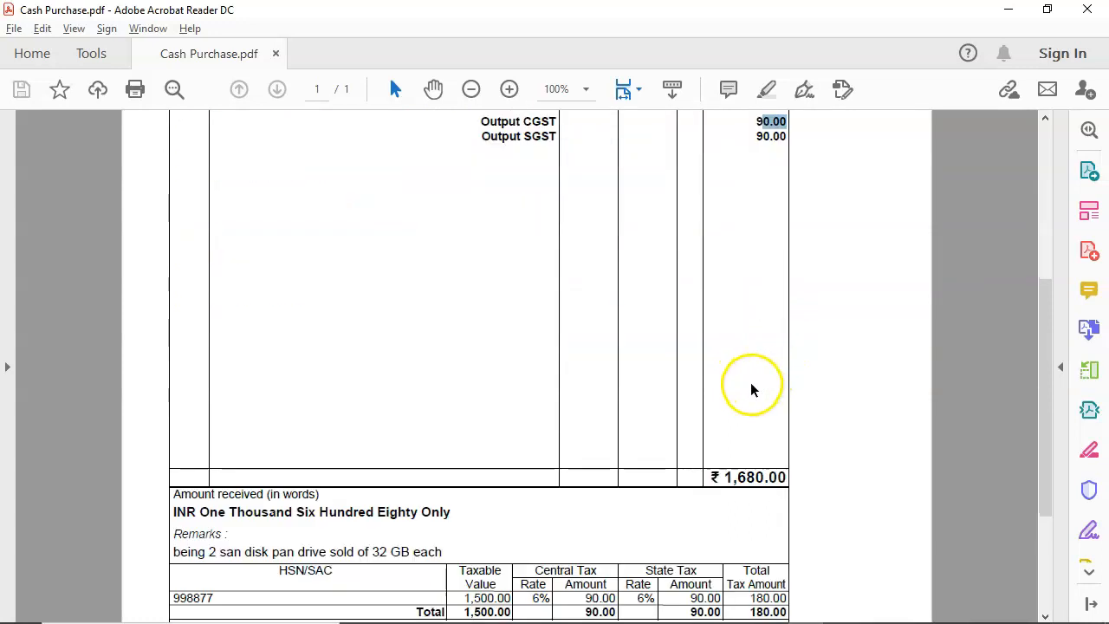
drag(709, 477, 768, 472)
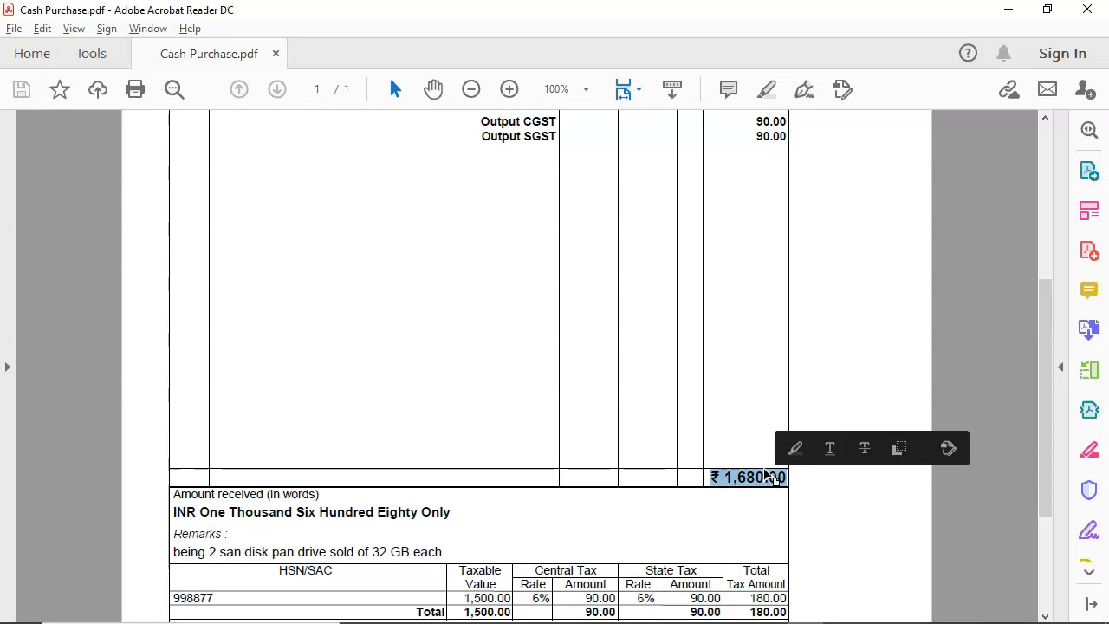
scroll(584, 491, down, 2)
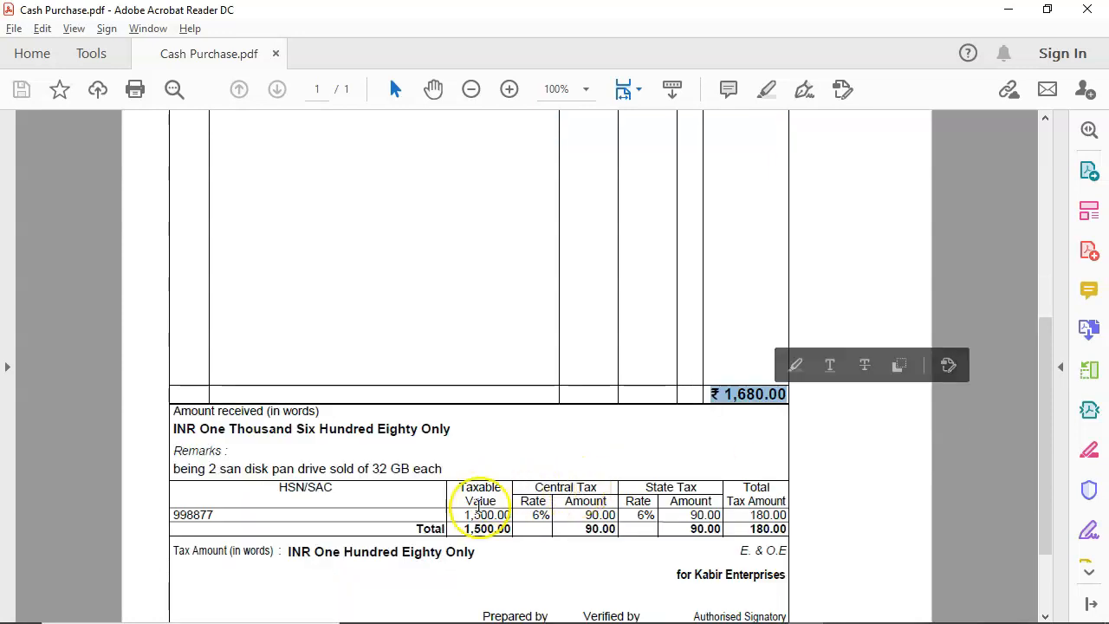
drag(222, 469, 433, 475)
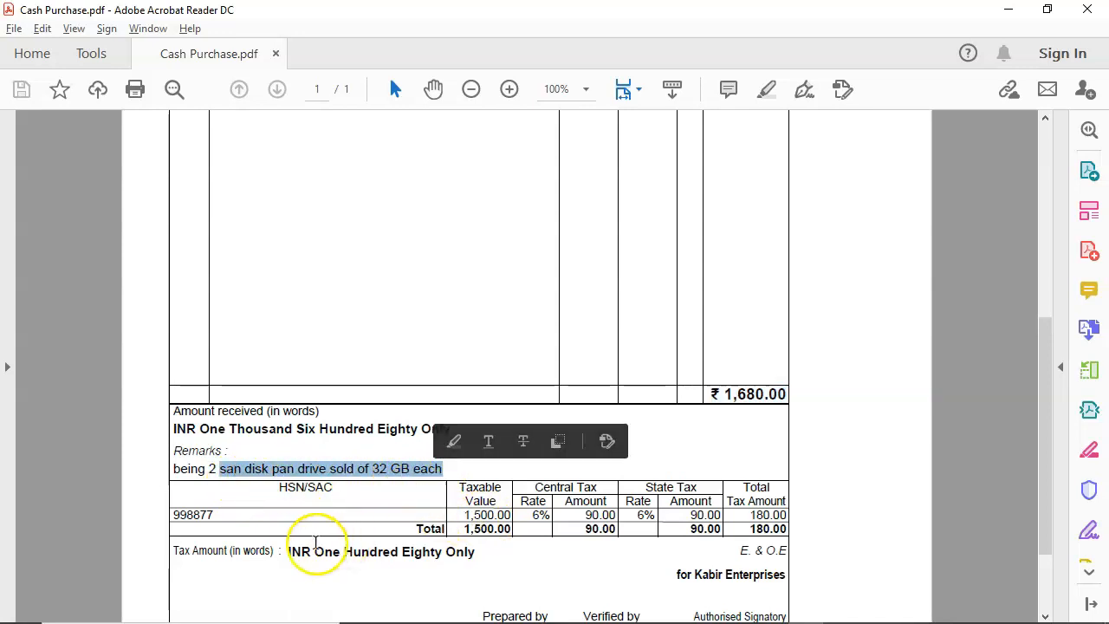
drag(214, 514, 136, 514)
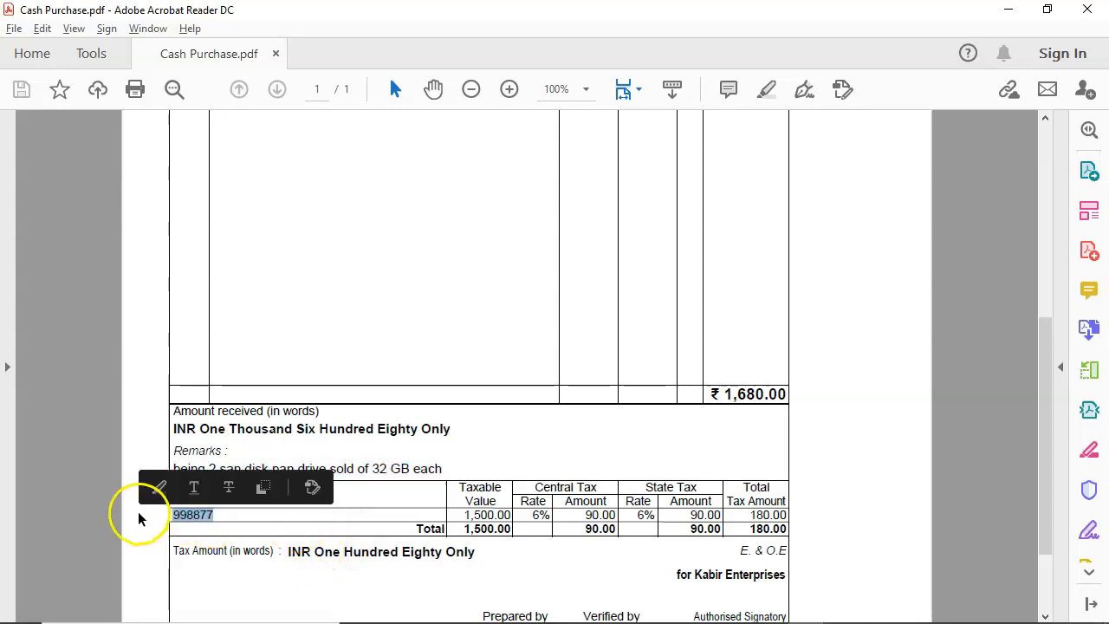
drag(466, 517, 518, 515)
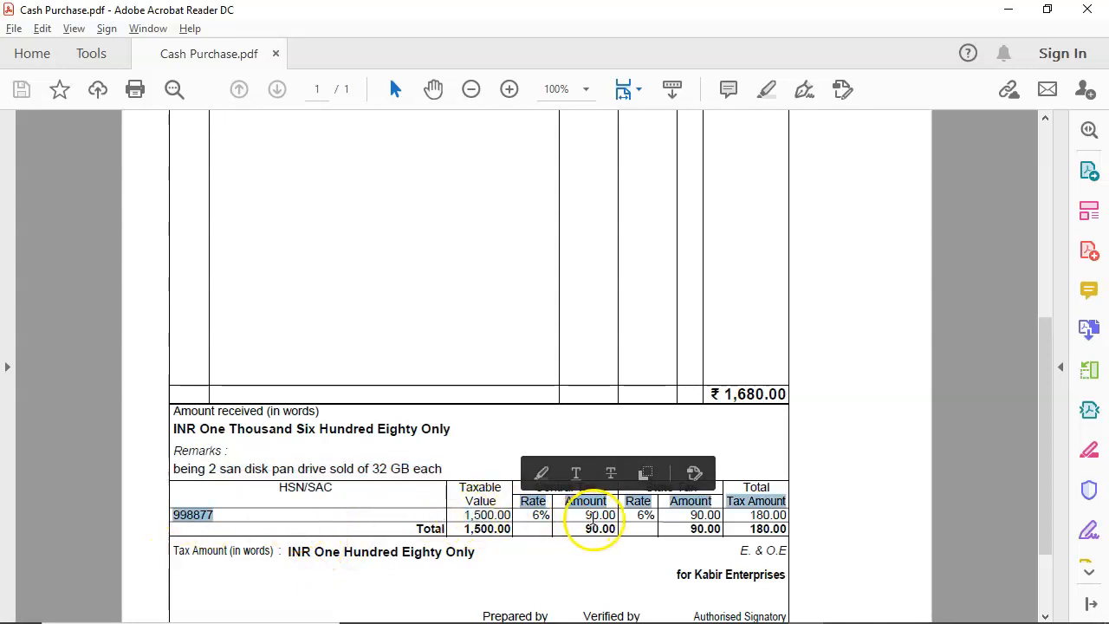
drag(592, 518, 636, 519)
scroll(588, 526, up, 6)
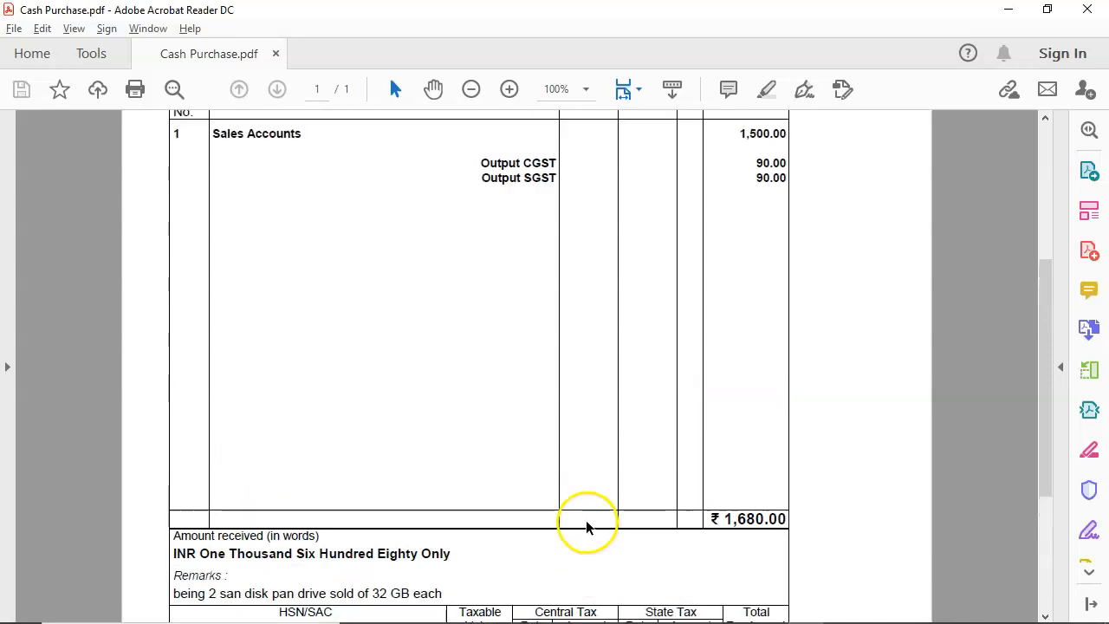
scroll(581, 517, up, 2)
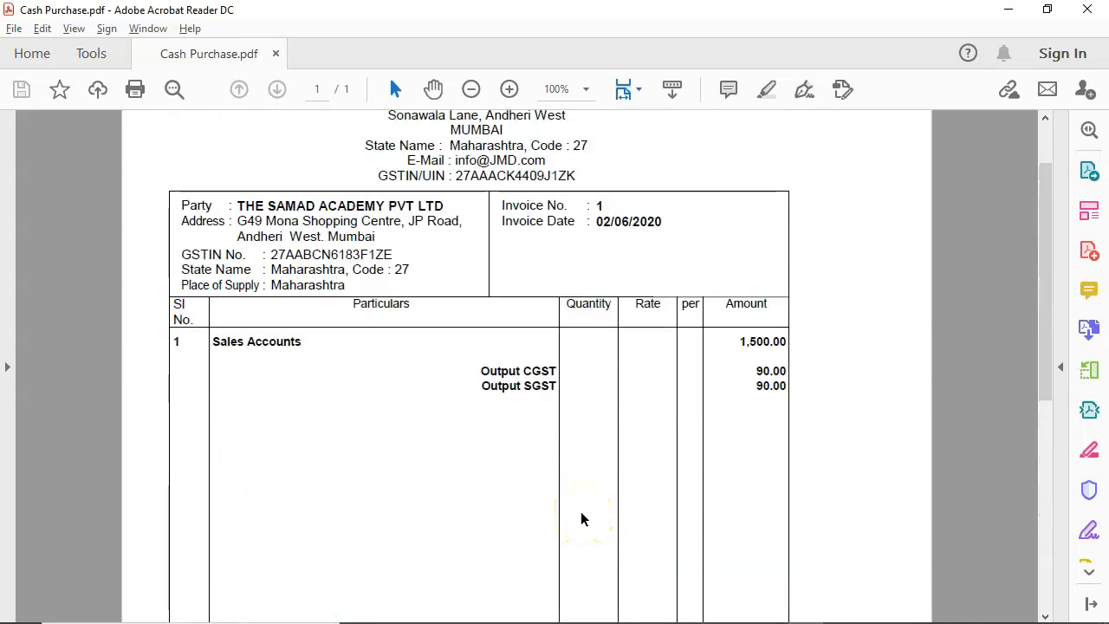
scroll(555, 445, up, 1)
mouse_move(404, 127)
mouse_down()
mouse_move(581, 185)
mouse_move(586, 207)
mouse_up()
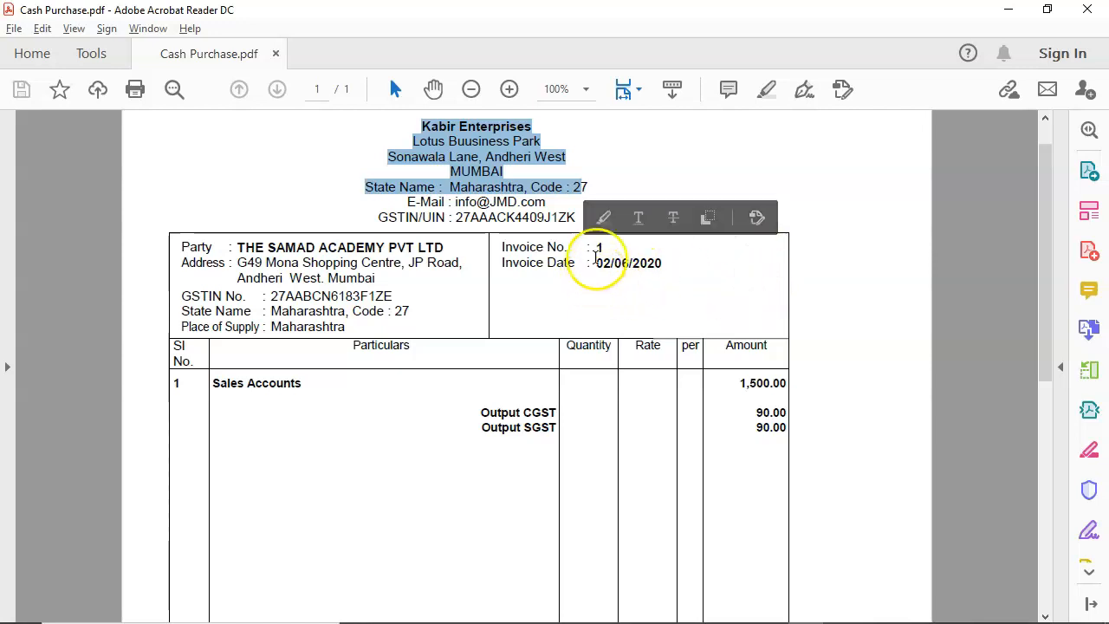
Check the invoice date 02/06/2020 on the PDF, then switch to TallyPrime's Gateway of Tally.
click(599, 245)
mouse_move(599, 245)
mouse_down()
mouse_move(614, 272)
mouse_move(665, 269)
mouse_up()
click(595, 272)
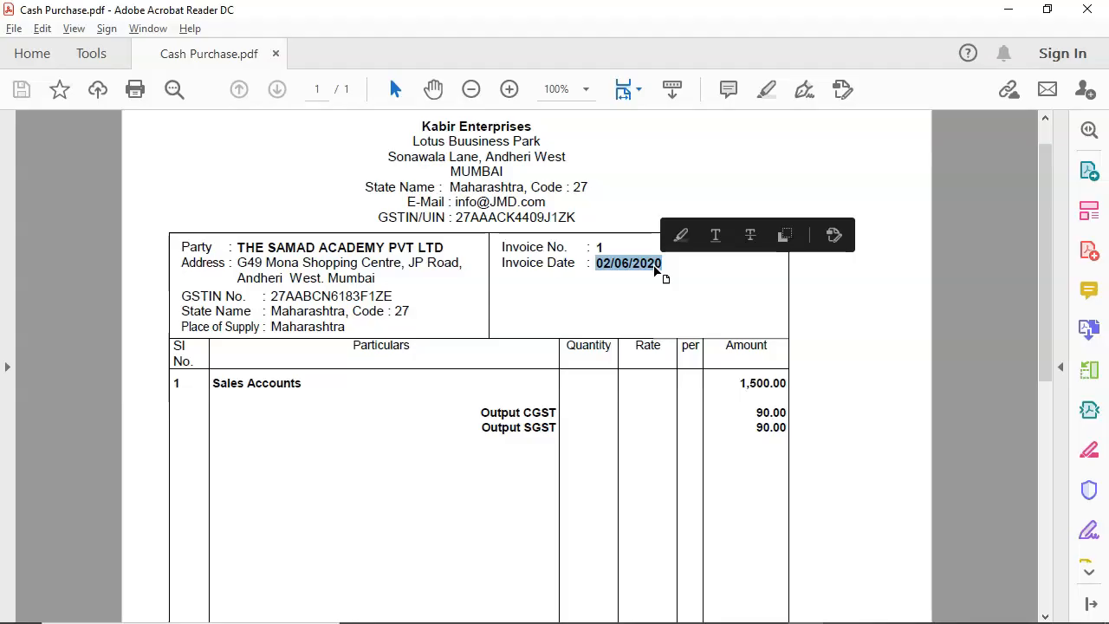
key(alt+Tab)
click(615, 332)
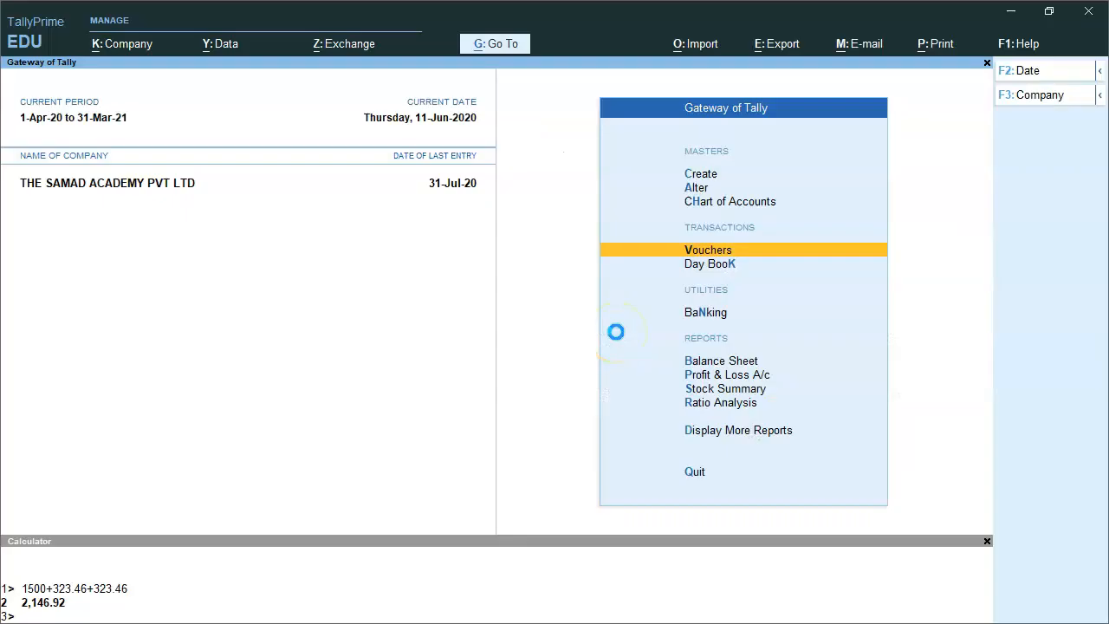
Start a Payment voucher dated 2-Jun-20 with supplier reference 001, paid from Cash.
key(Return)
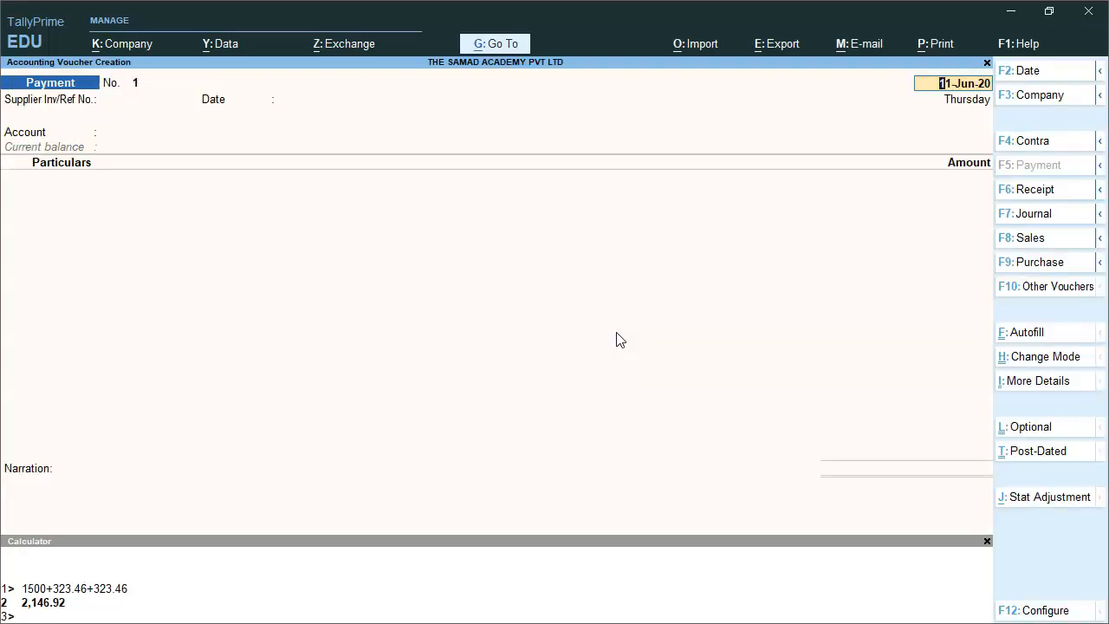
text(2)
key(Return)
text(01)
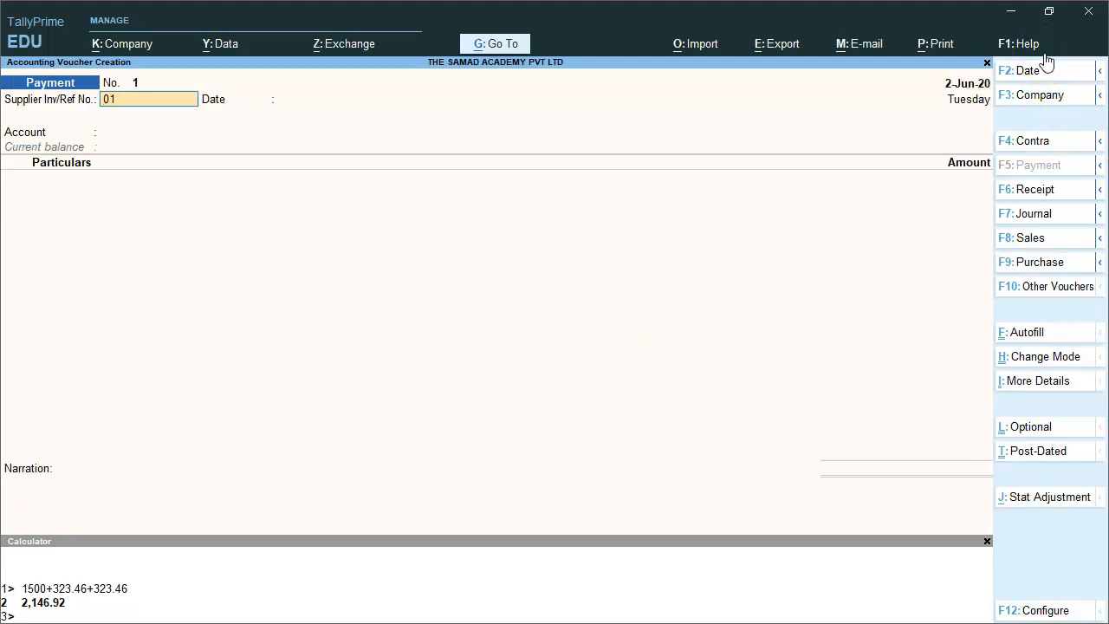
text(01)
key(Return)
key(Return)
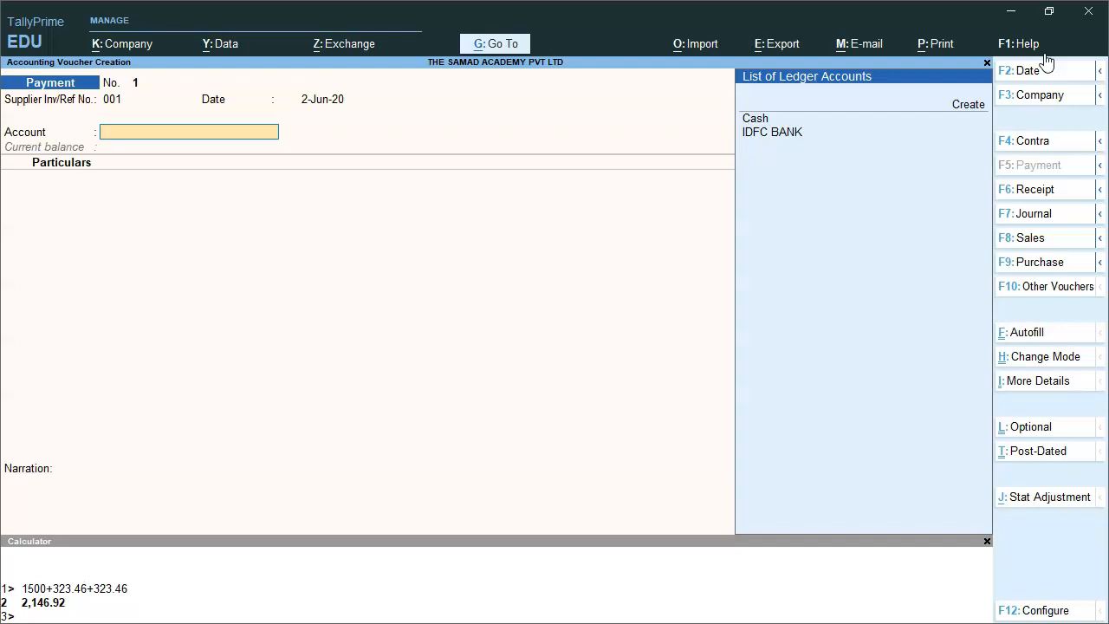
key(Down)
key(Down)
key(Down)
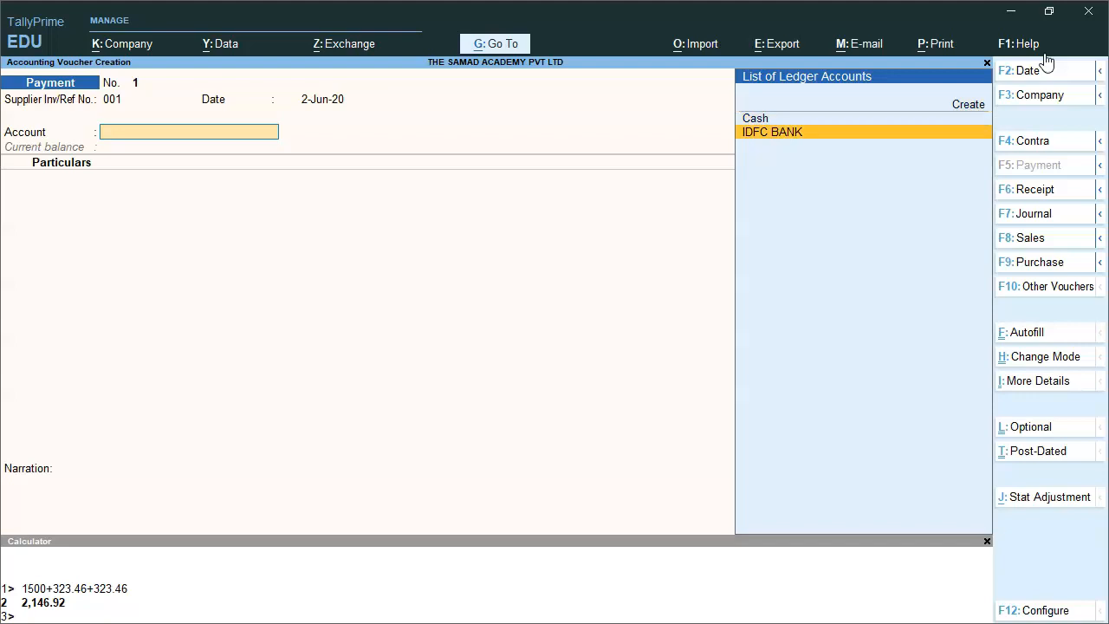
key(Up)
key(Return)
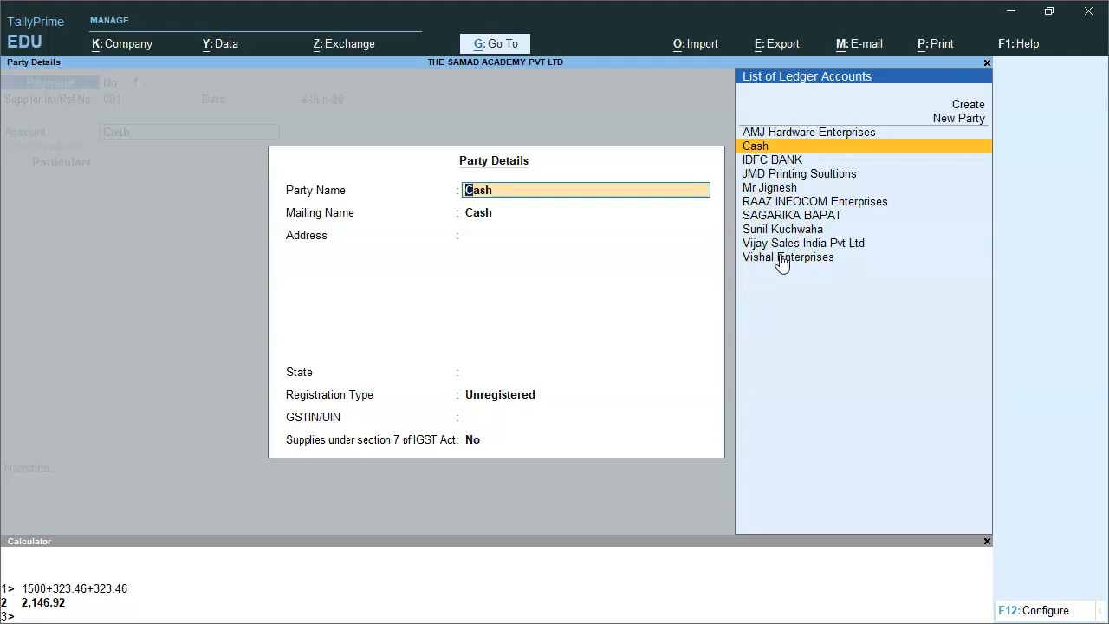
Add Kabir Enterprises as a new party with placeholder address lines.
scroll(782, 263, up, 1)
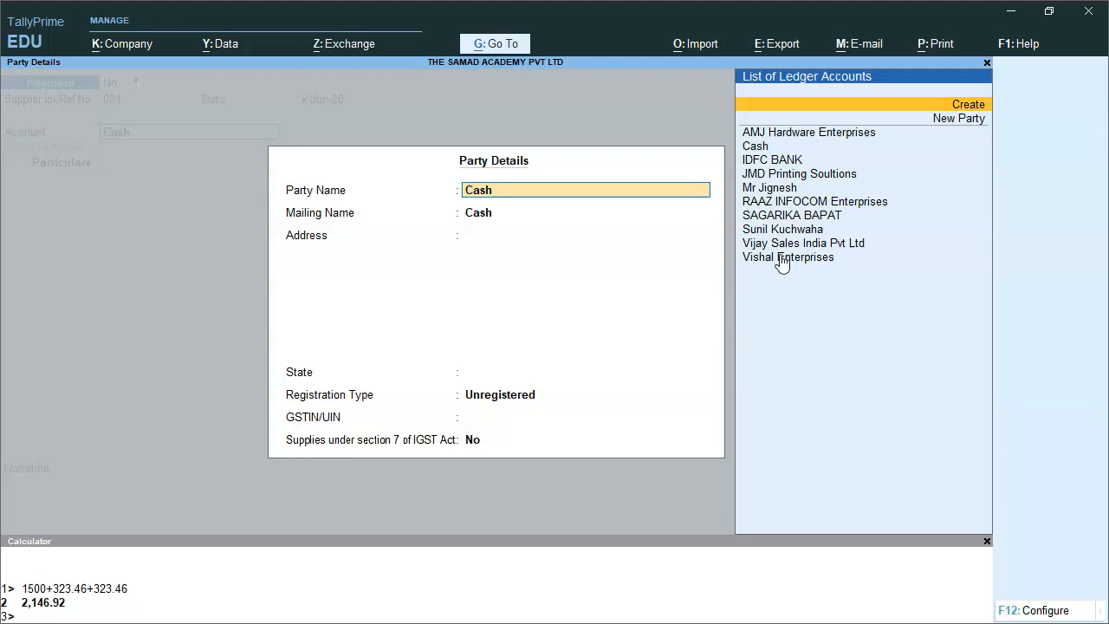
key(Down)
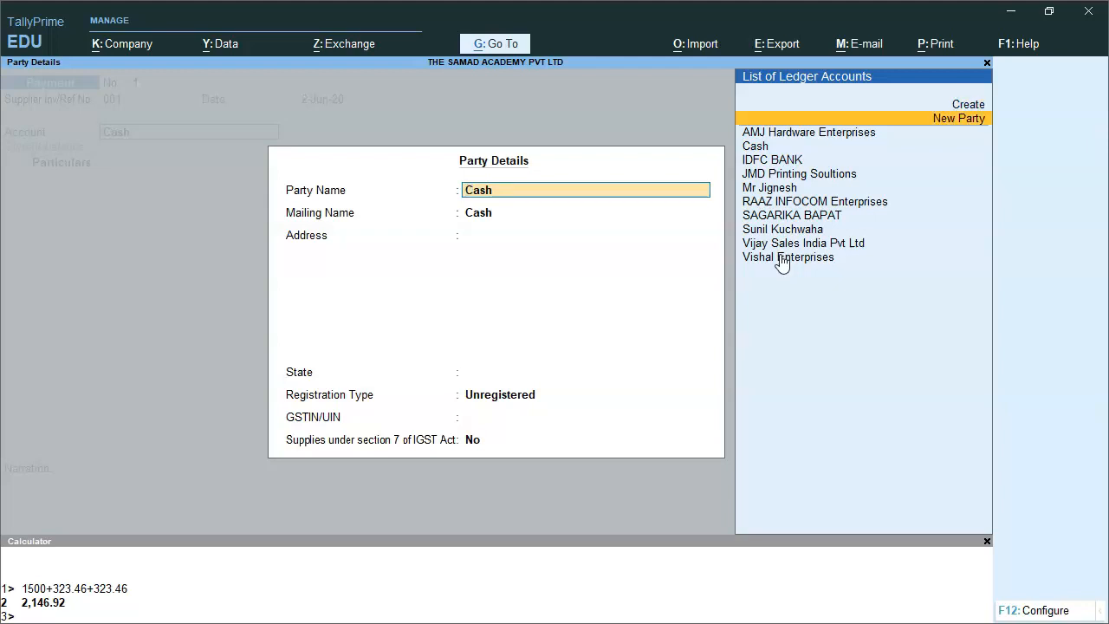
key(Return)
text(Ka)
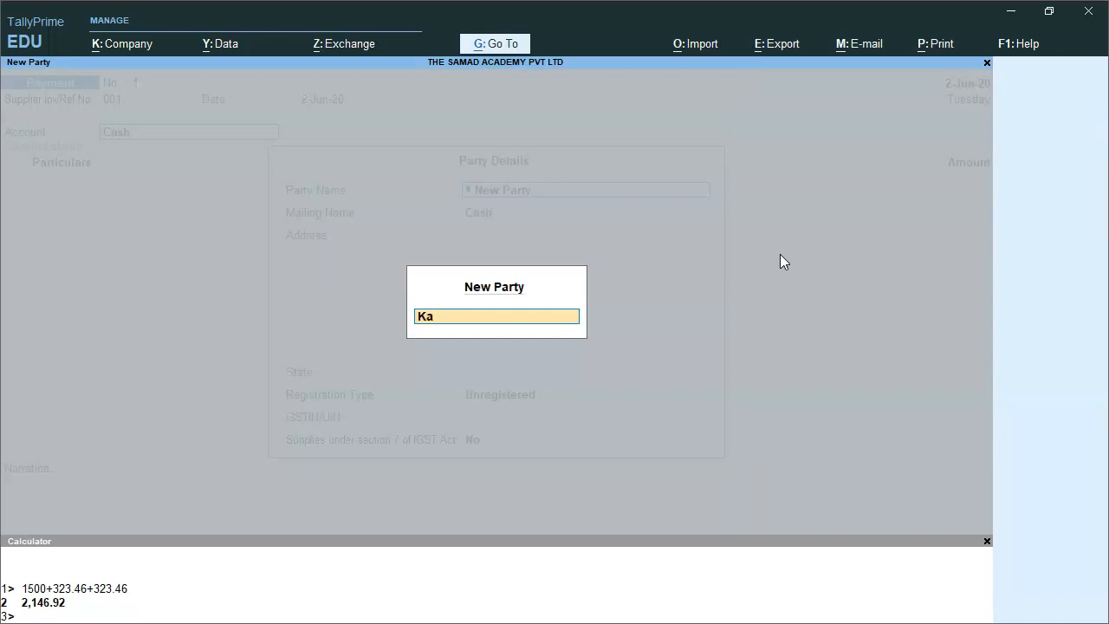
text(bir Enterprises)
key(Return)
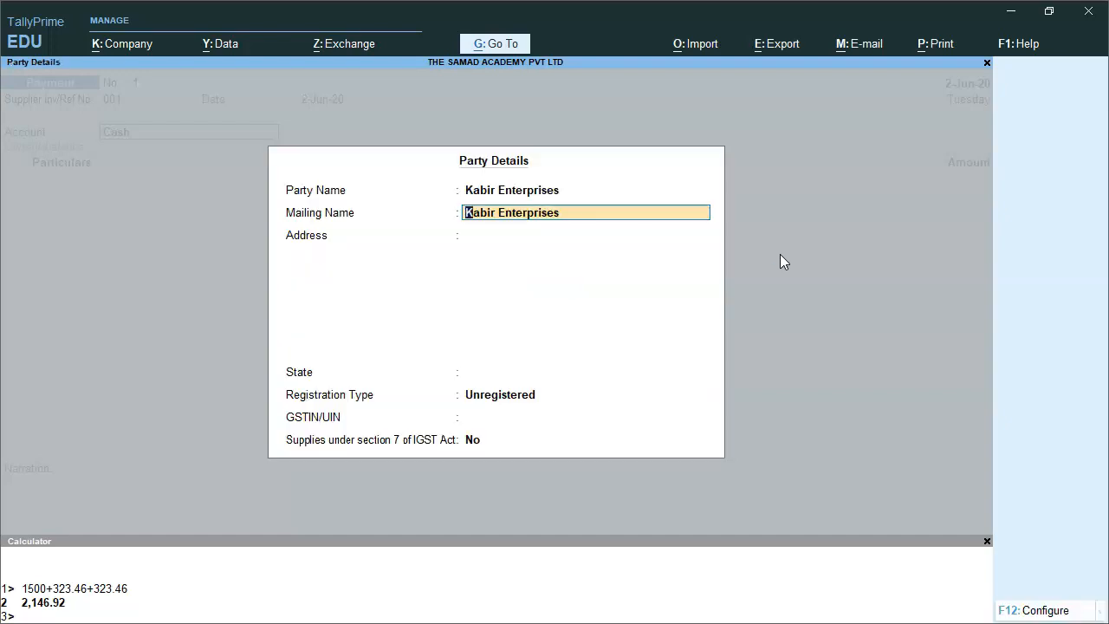
key(Return)
text(Addres add)
key(BackSpace)
key(BackSpace)
key(BackSpace)
key(BackSpace)
key(Return)
text(Addddd)
key(Return)
text(Adddd)
key(Return)
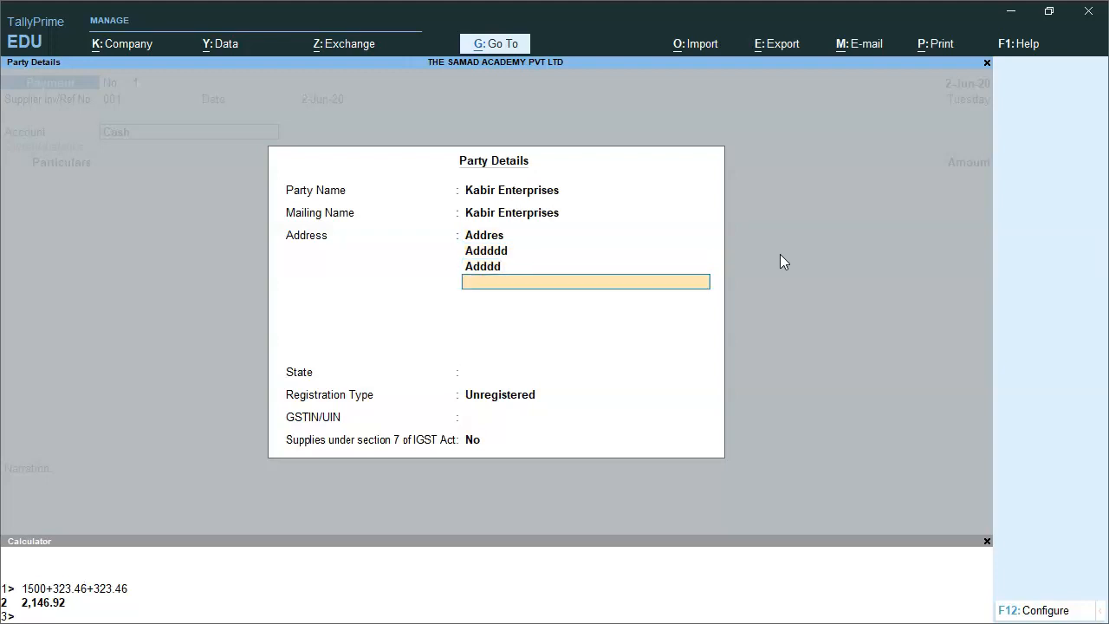
Set the party's state to Maharashtra and registration type to Regular.
key(Return)
text(Mshs)
key(BackSpace)
key(BackSpace)
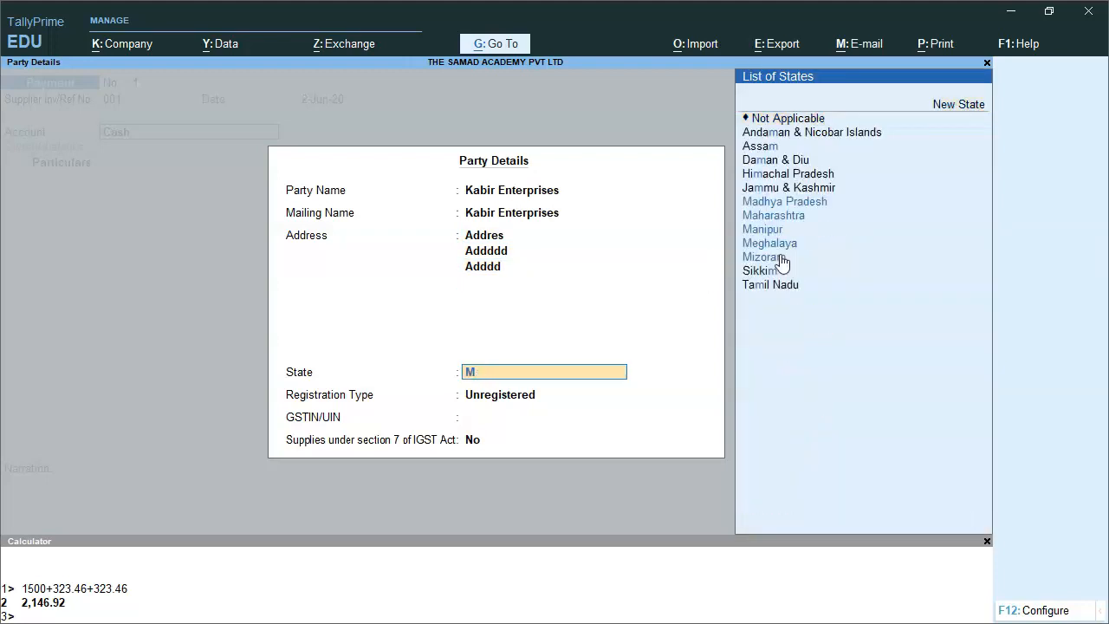
text(aha)
key(Return)
key(Up)
key(Return)
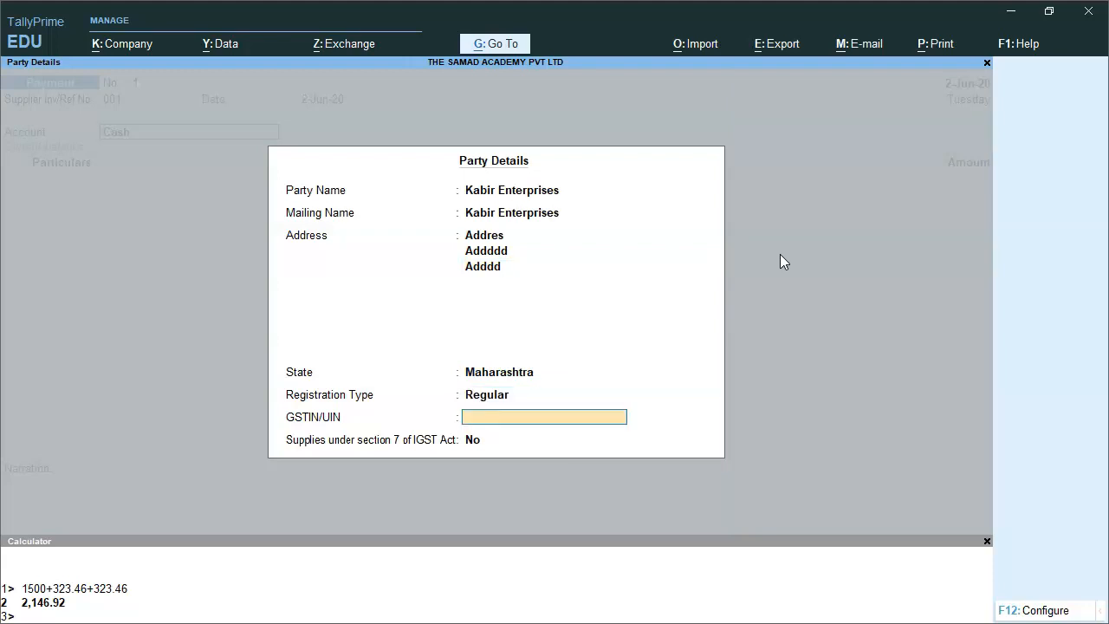
Copy the supplier's GSTIN from the invoice PDF into the party details and accept them.
key(alt+Tab)
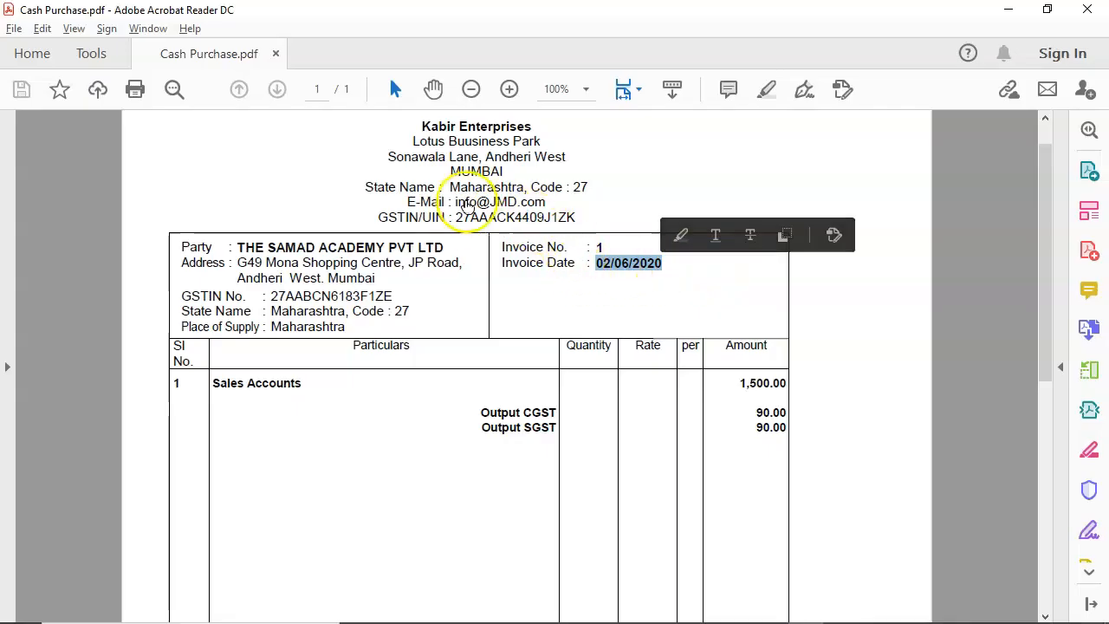
mouse_move(577, 218)
mouse_down()
mouse_move(457, 216)
mouse_move(575, 217)
mouse_up()
key(alt+Tab)
key(ctrl+alt+v)
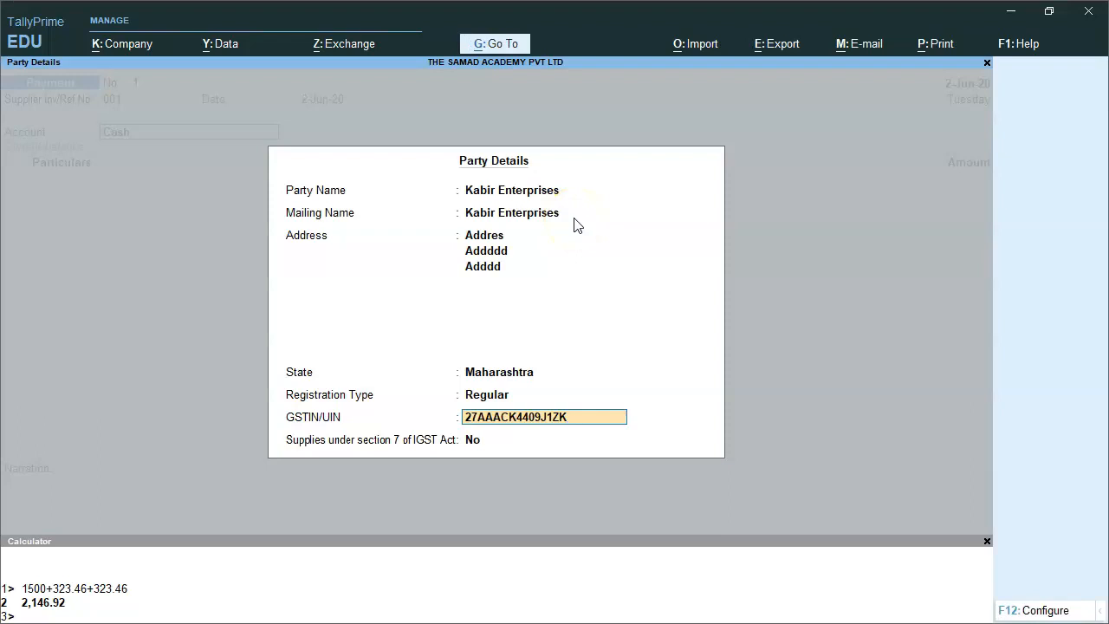
key(Return)
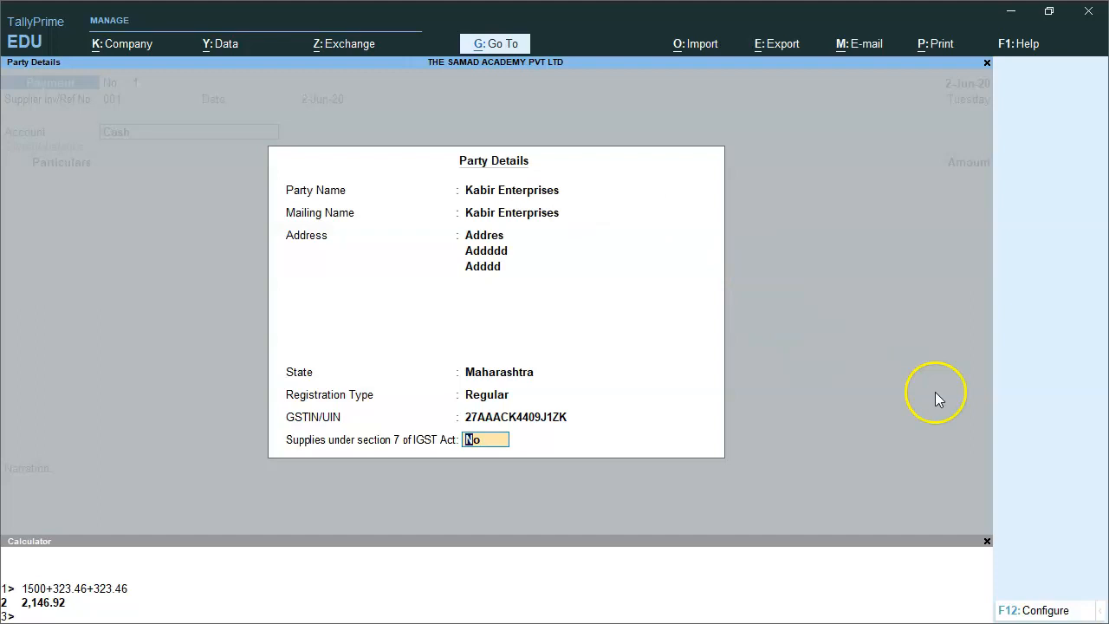
click(987, 541)
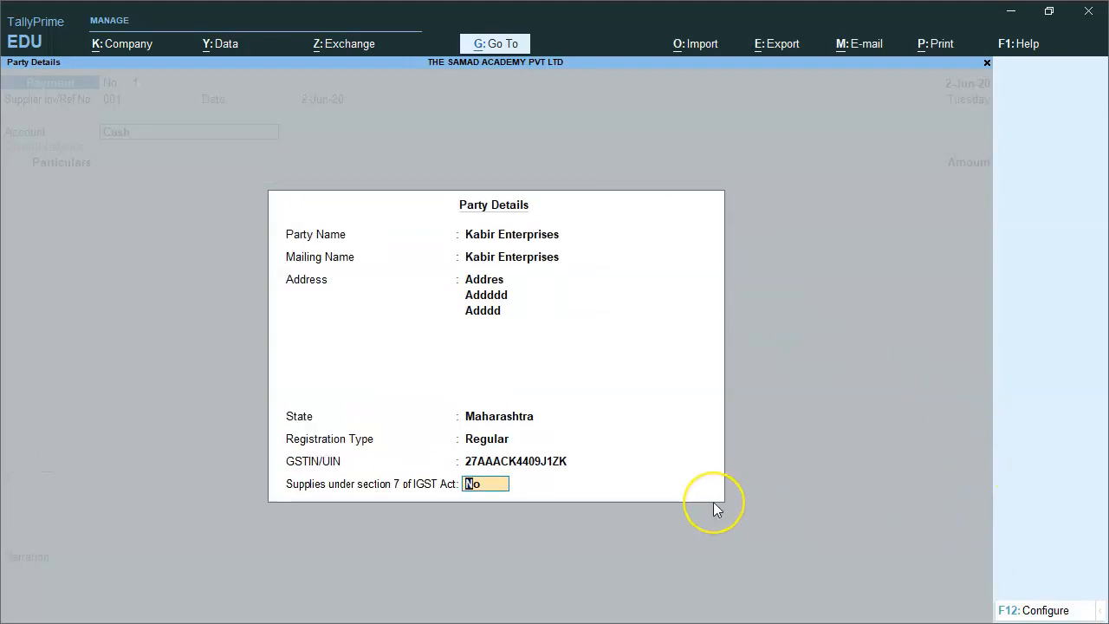
key(Return)
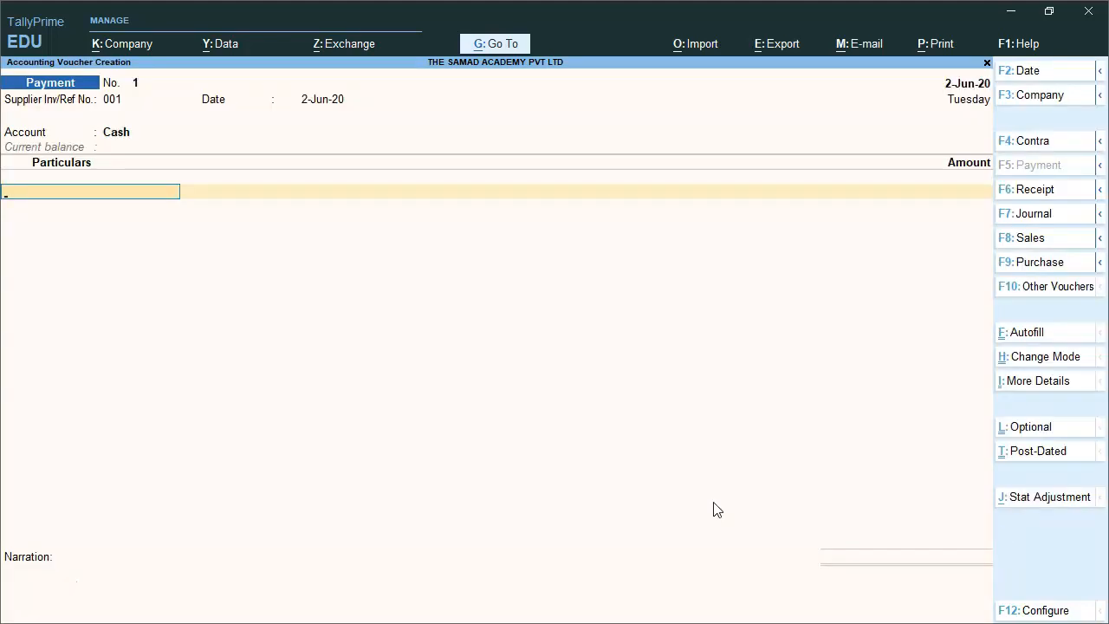
key(BackSpace)
key(BackSpace)
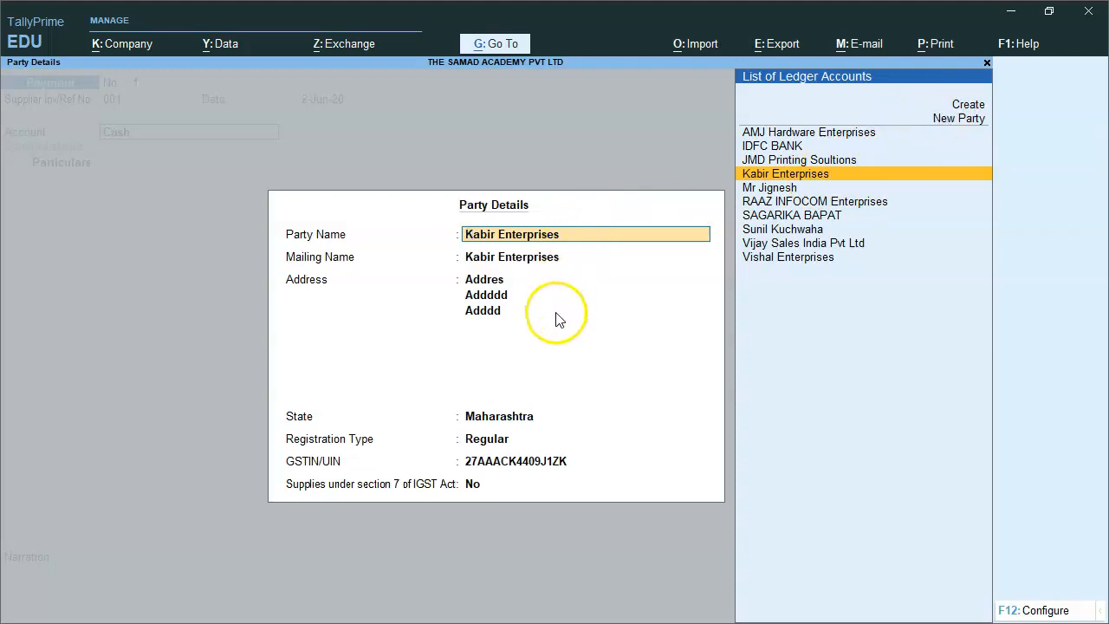
key(Return)
key(Return)
key(Return)
key(Return)
key(Return)
key(Return)
key(Return)
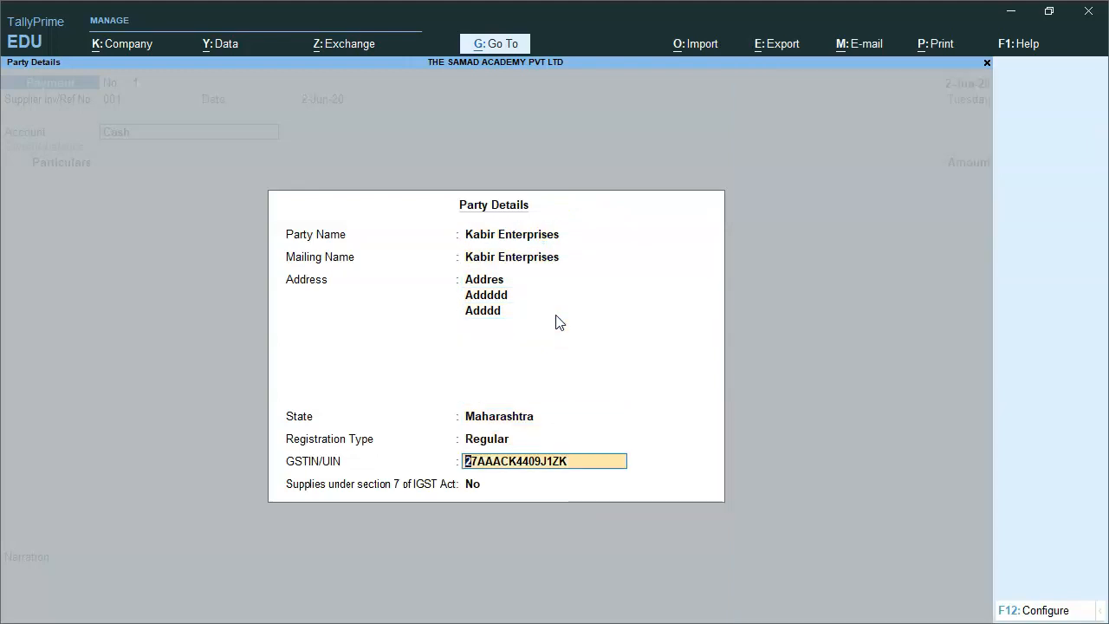
key(BackSpace)
key(BackSpace)
key(BackSpace)
key(BackSpace)
key(BackSpace)
key(BackSpace)
key(BackSpace)
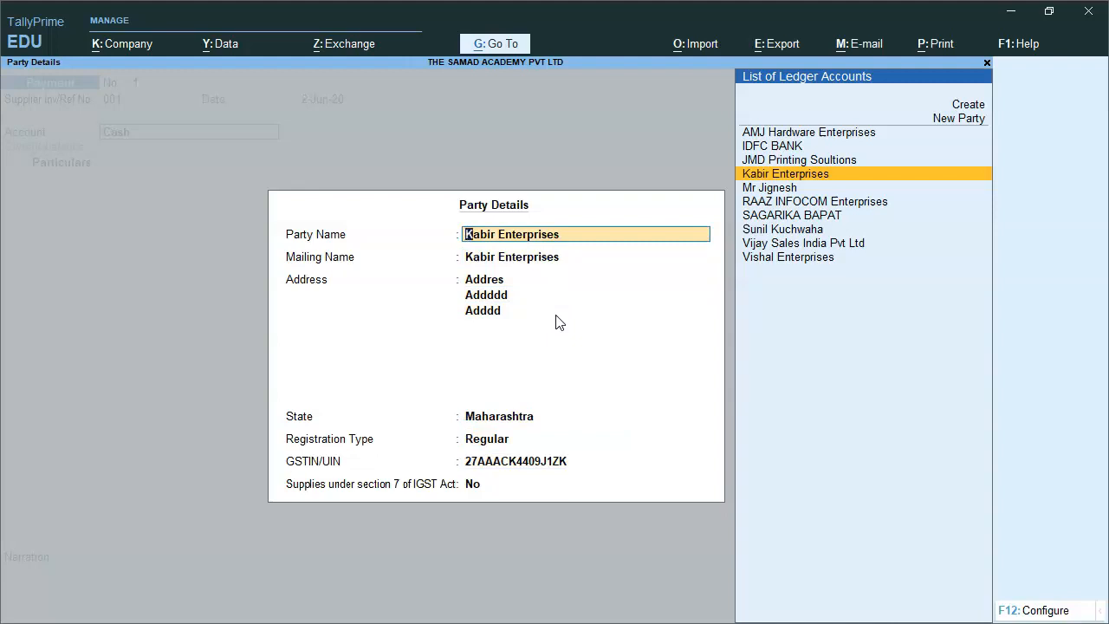
key(Return)
key(Return)
key(Return)
key(Return)
key(Return)
key(Return)
key(Return)
key(Return)
key(Return)
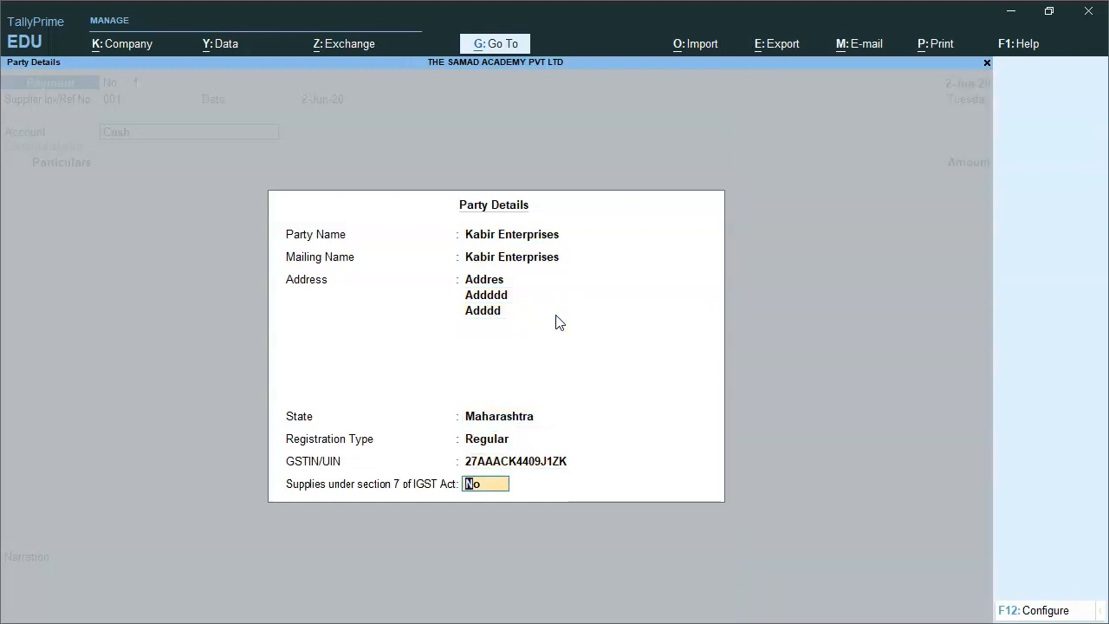
key(Return)
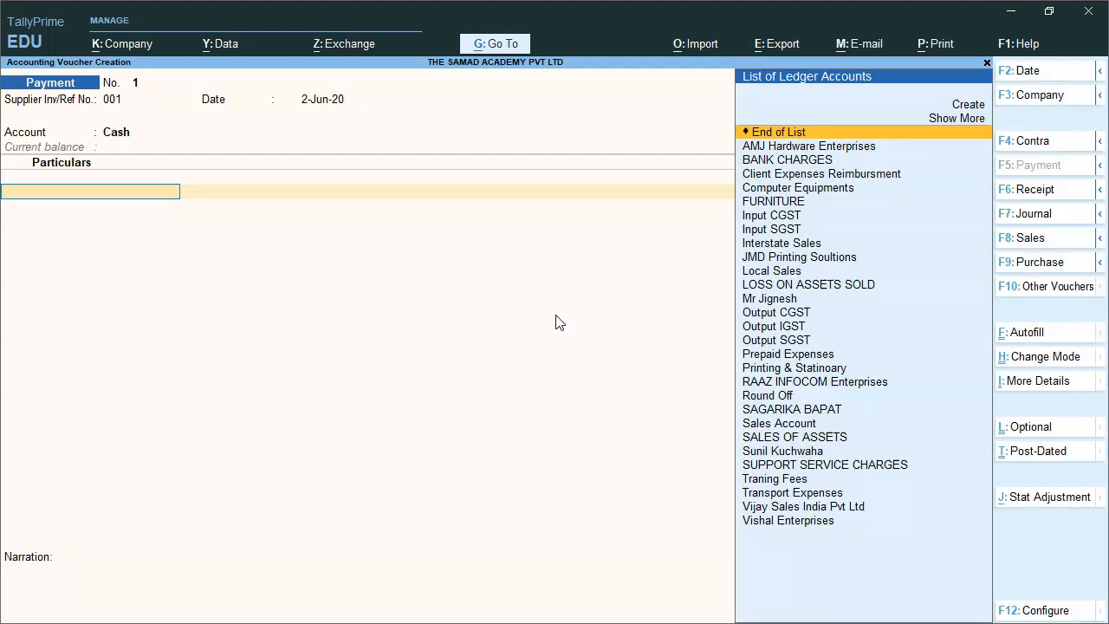
Create the Office Material ledger, type Not Applicable, with GST details enabled.
key(alt+c)
text(Office Mat)
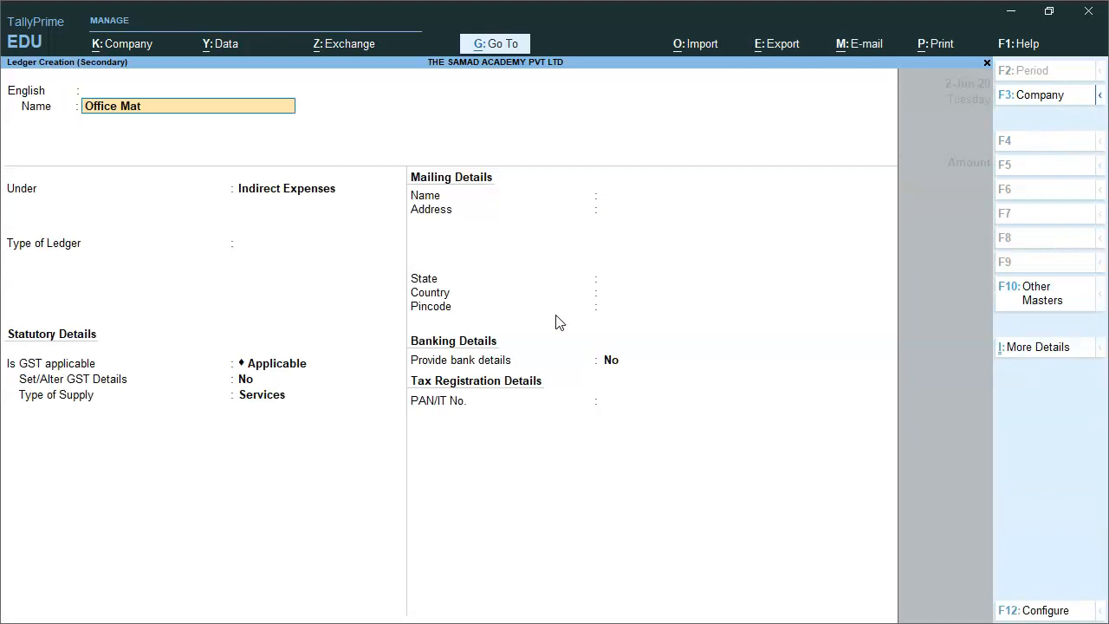
key(Return)
key(Return)
key(Return)
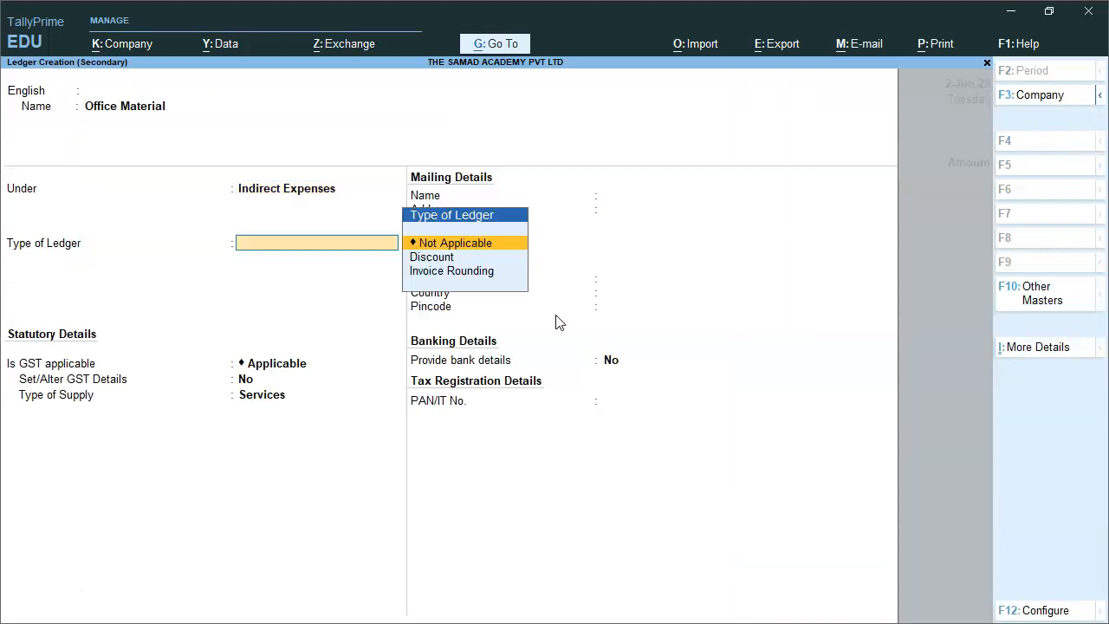
key(Return)
key(Return)
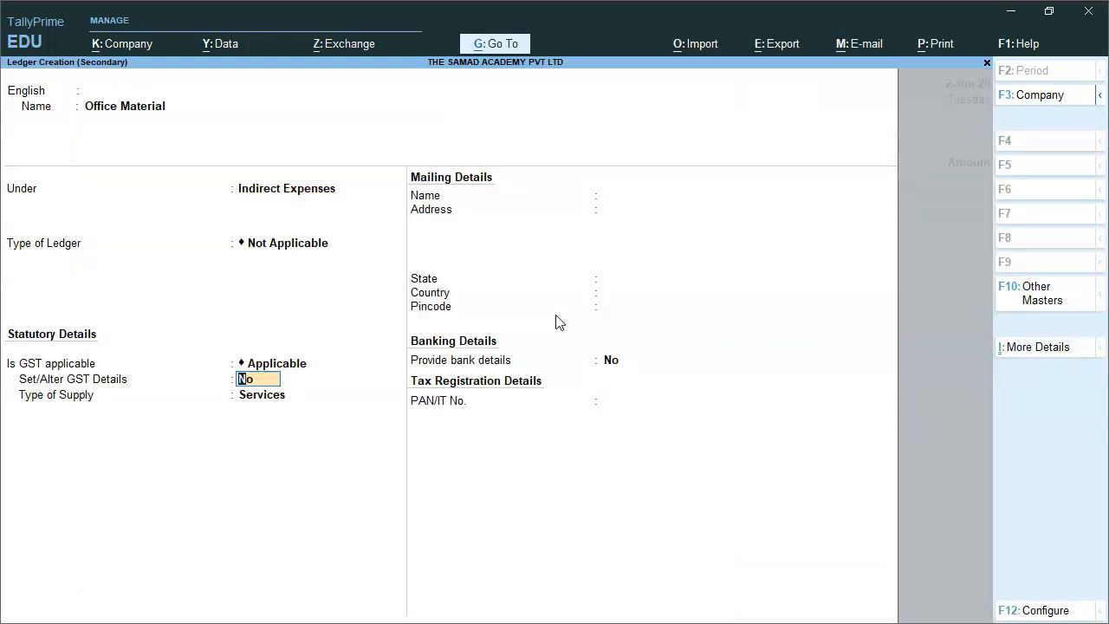
key(y)
key(Return)
key(Return)
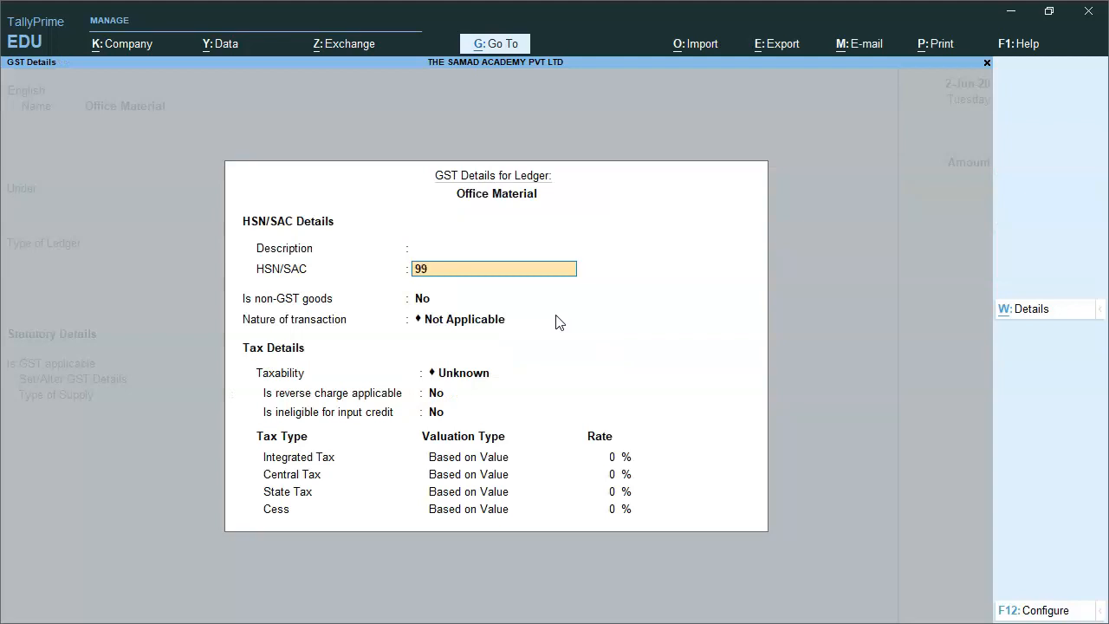
Give it HSN/SAC 995847, taxable at 18% with Goods supply, and save the ledger.
key(Return)
key(Return)
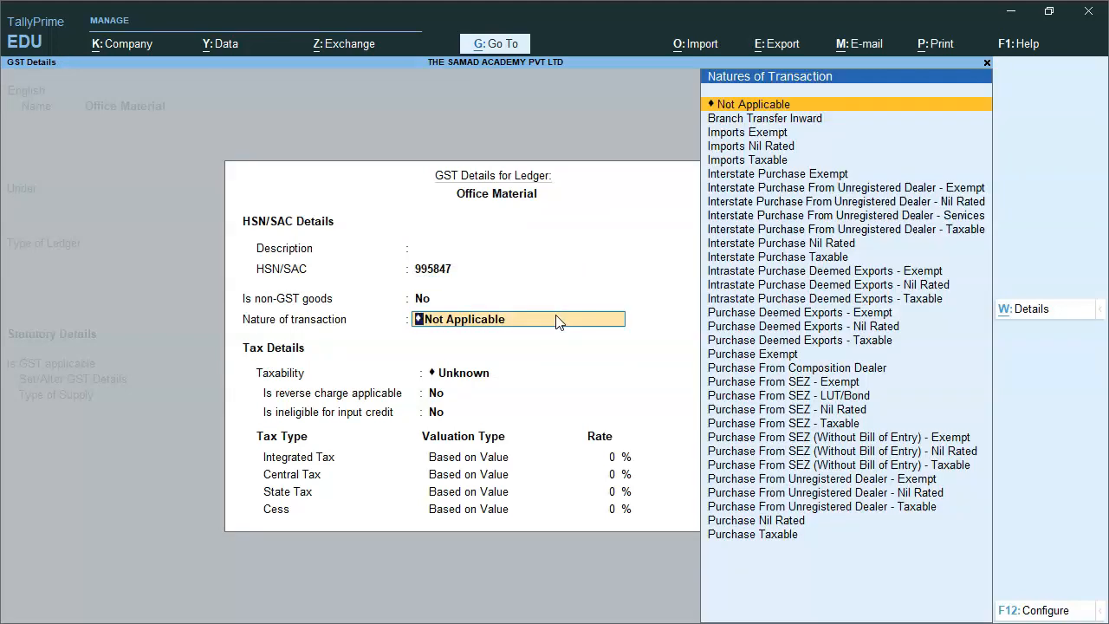
key(Return)
key(Down)
key(Down)
key(Down)
key(Return)
key(Return)
key(Return)
text(18)
key(Return)
key(Return)
key(Return)
key(Return)
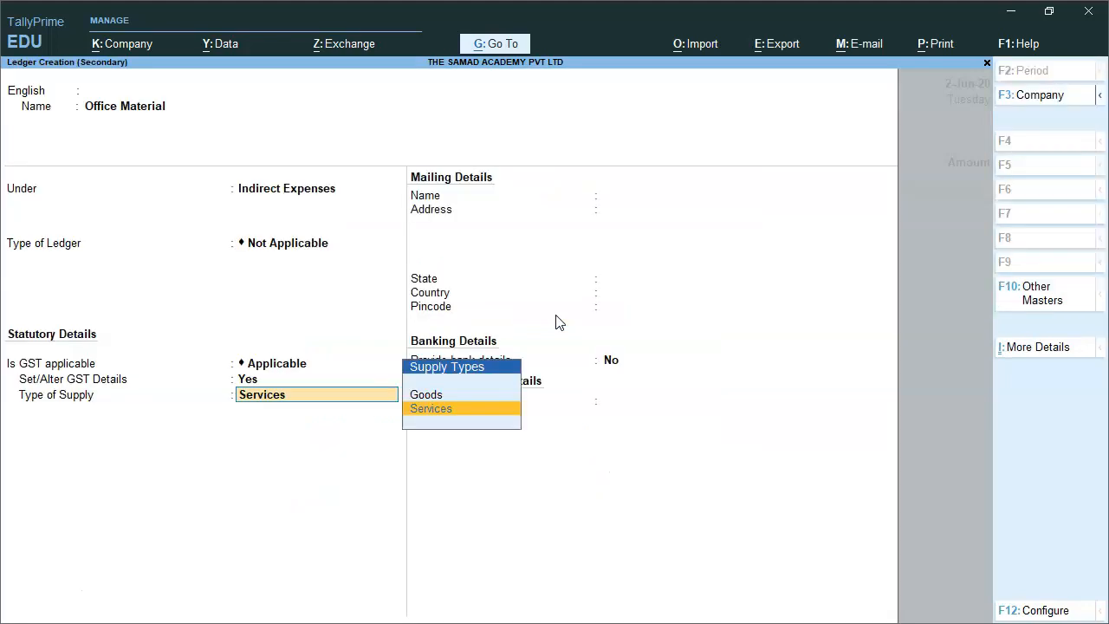
key(Up)
key(Return)
key(Return)
key(Return)
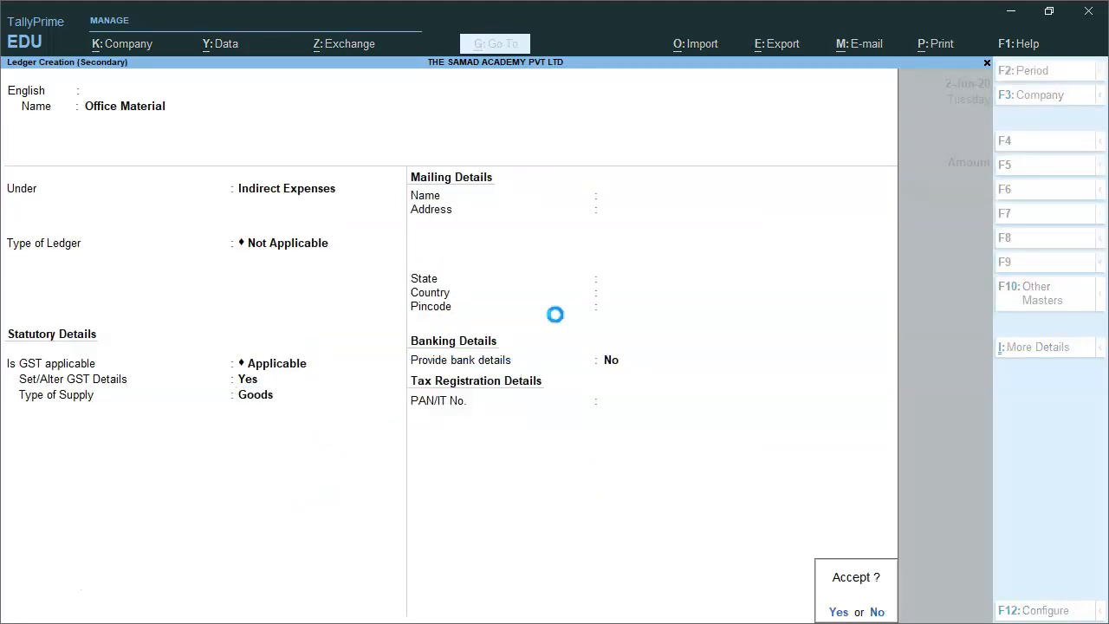
key(Return)
key(Return)
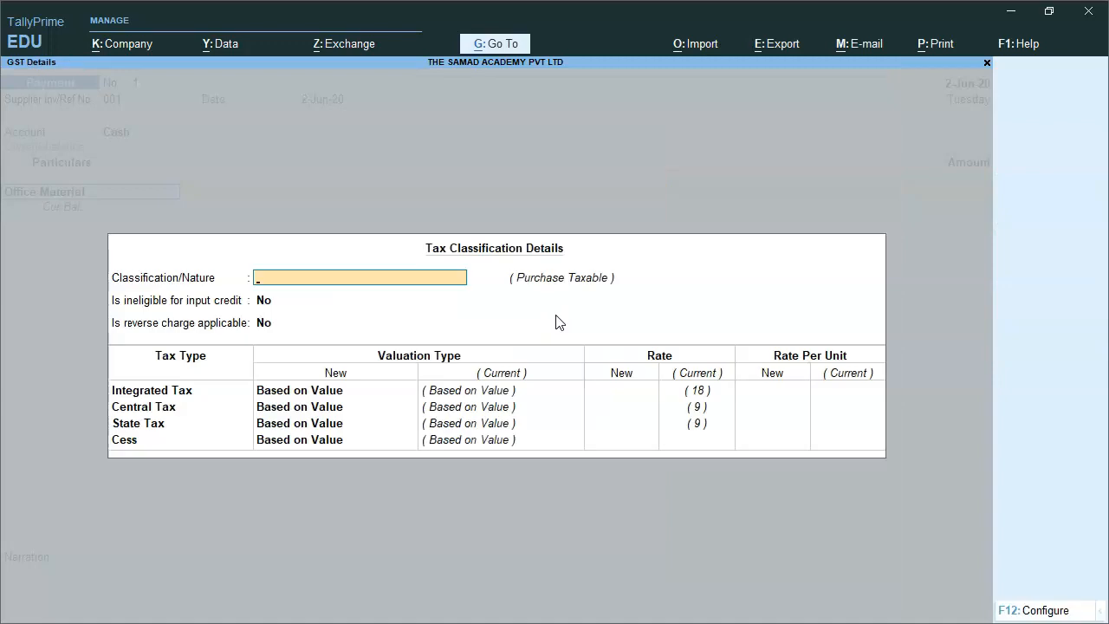
Enter Office Material at 1,500, then Input CGST 90 and Input SGST 90, totalling 1,680.
key(Return)
key(Return)
key(Return)
key(Return)
key(Return)
key(Return)
text(1,500)
key(Return)
text(Inpu)
key(Return)
text(9)
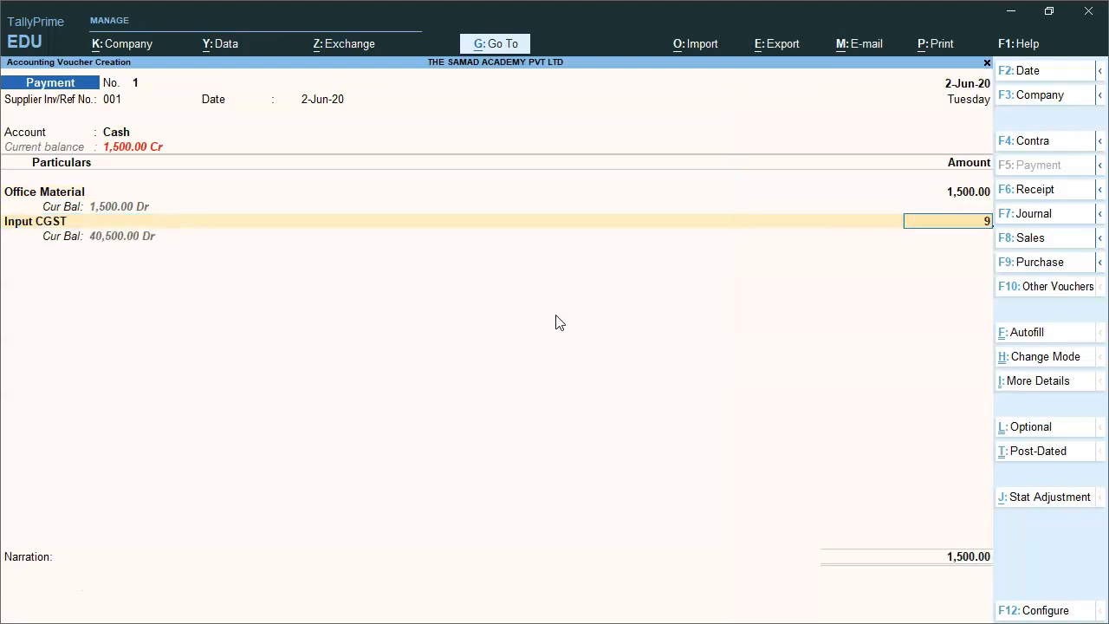
text(0)
key(Return)
text(Inpu)
key(Down)
key(Return)
text(98)
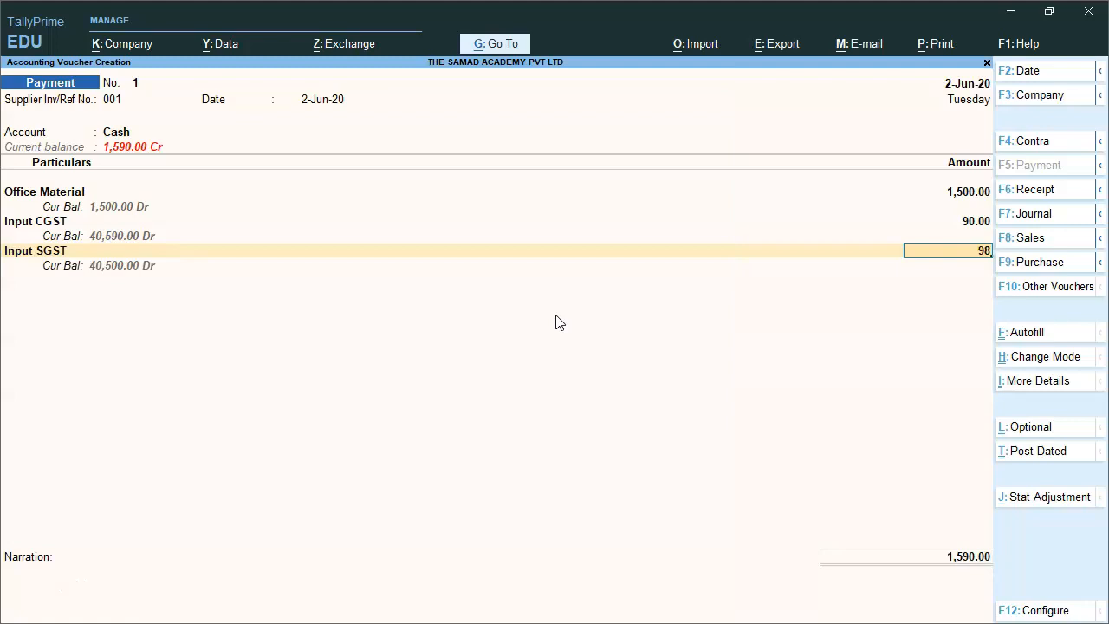
key(BackSpace)
text(0)
key(Return)
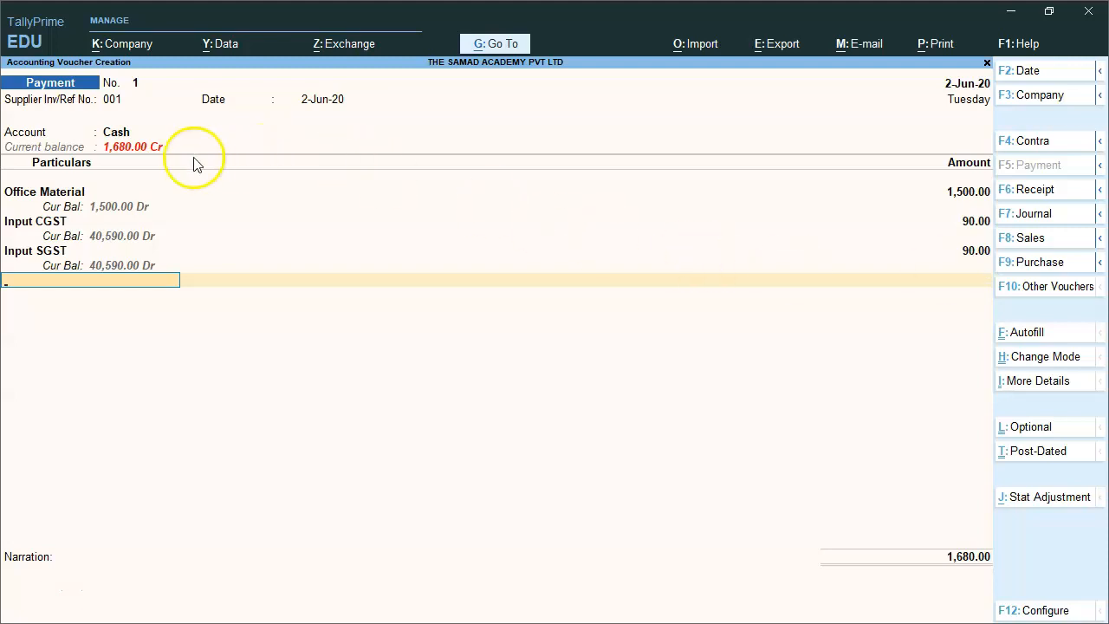
Revisit the Cash account's party details and the voucher configuration's GST settings.
click(124, 143)
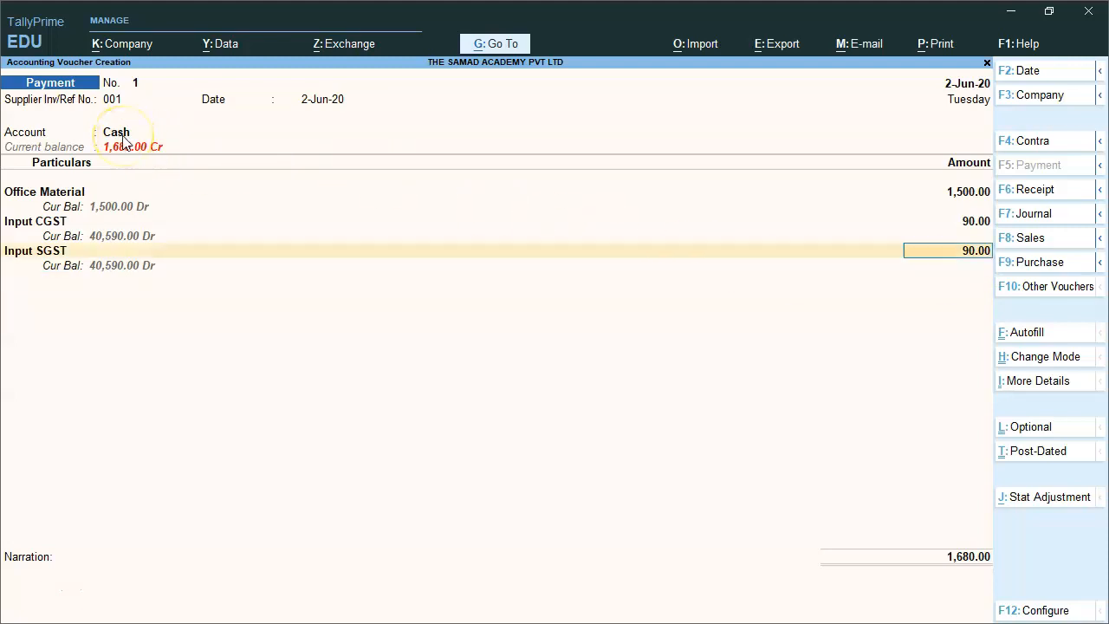
key(Return)
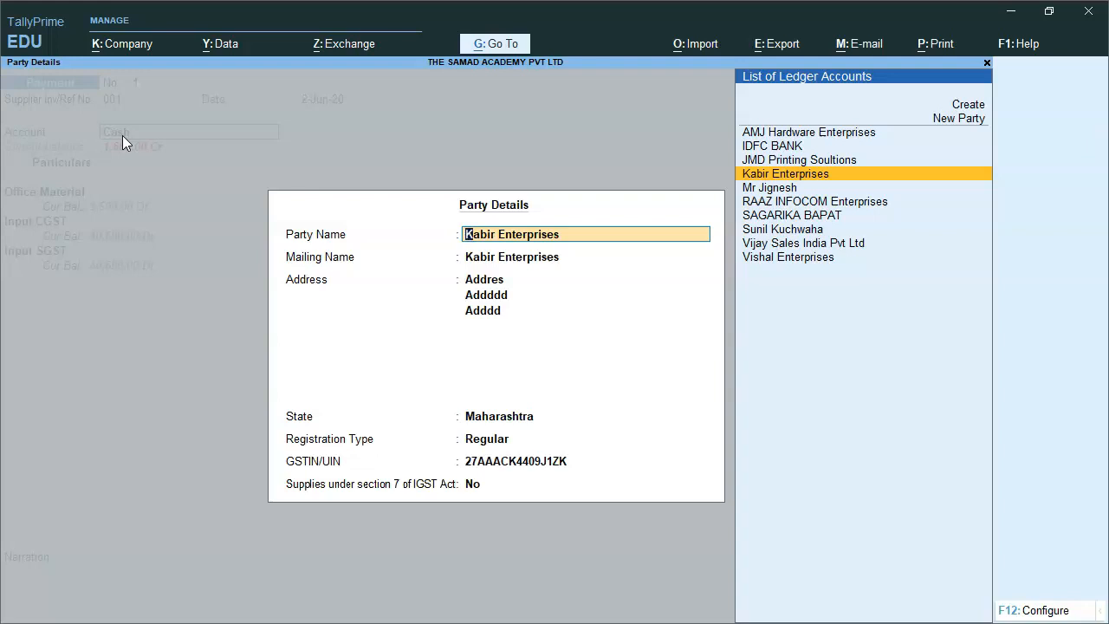
key(Escape)
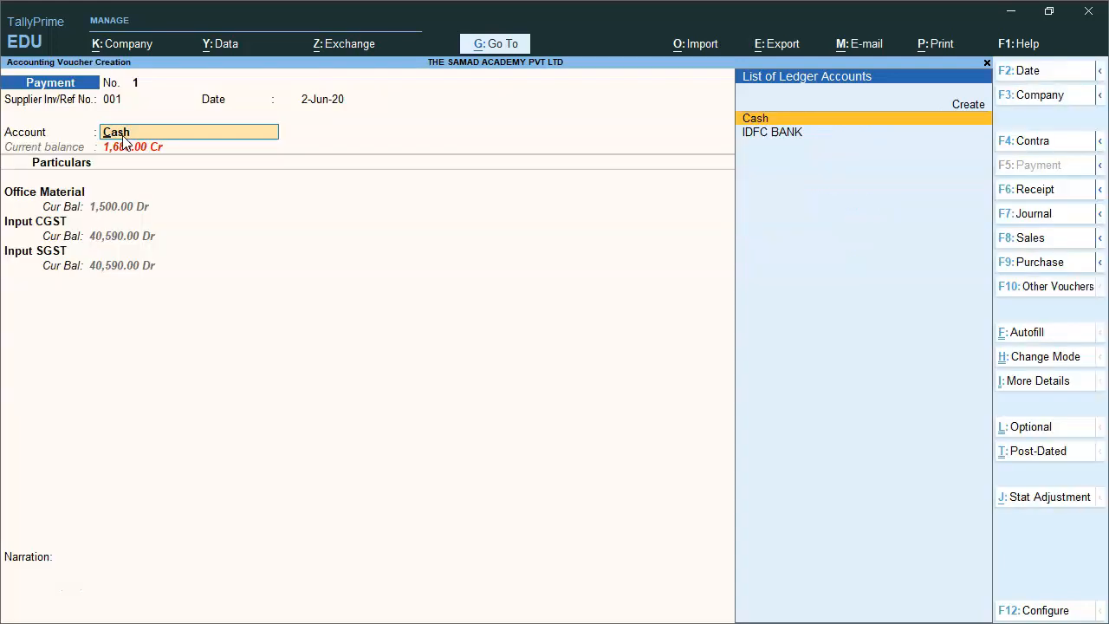
click(1042, 611)
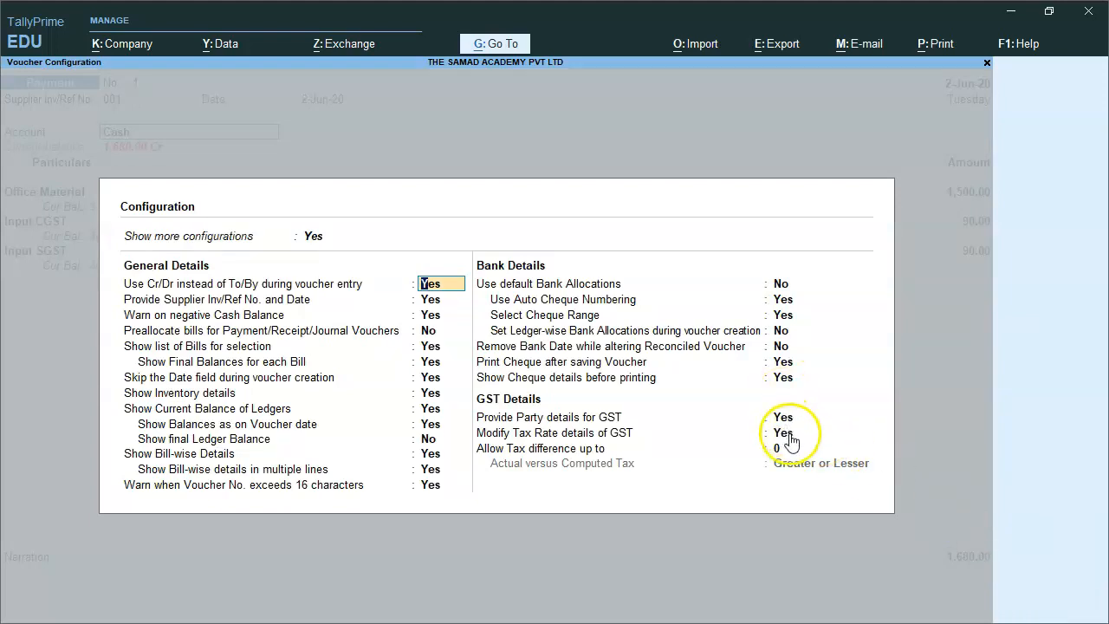
click(782, 417)
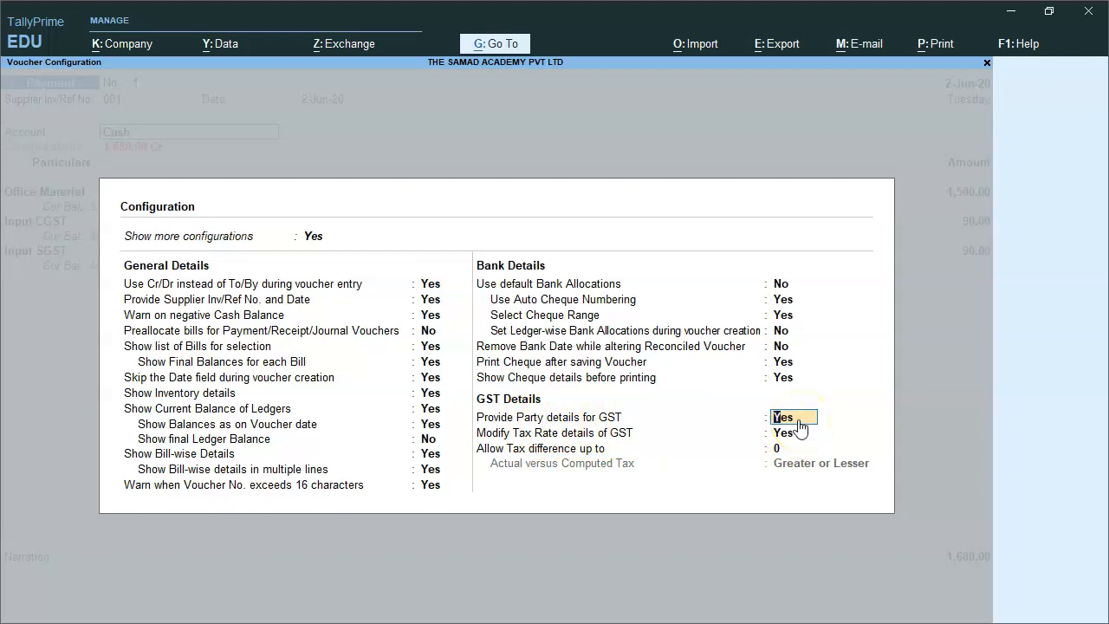
key(ctrl+a)
Confirm Regular registration in party details and save Payment voucher No. 1.
click(782, 134)
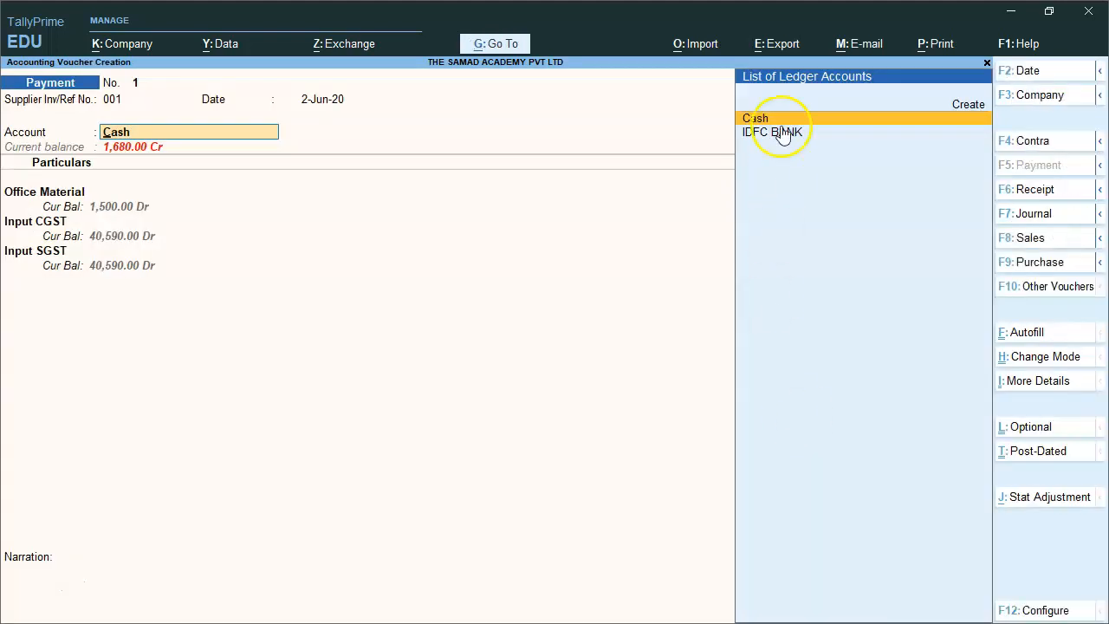
key(Return)
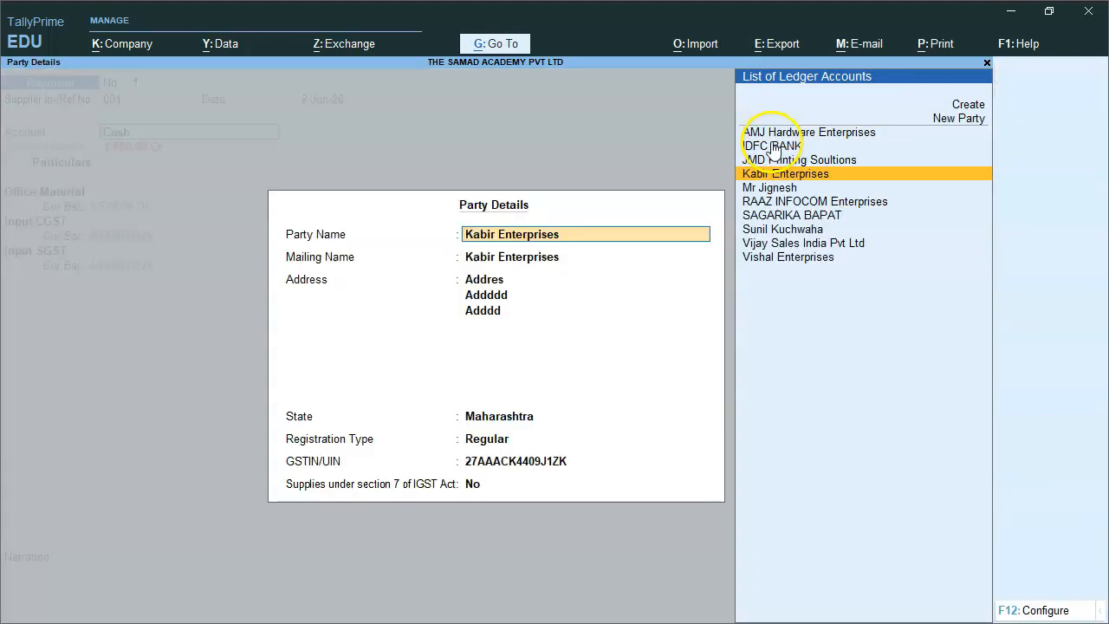
key(Return)
key(Return)
key(Return)
key(Return)
key(Return)
key(Return)
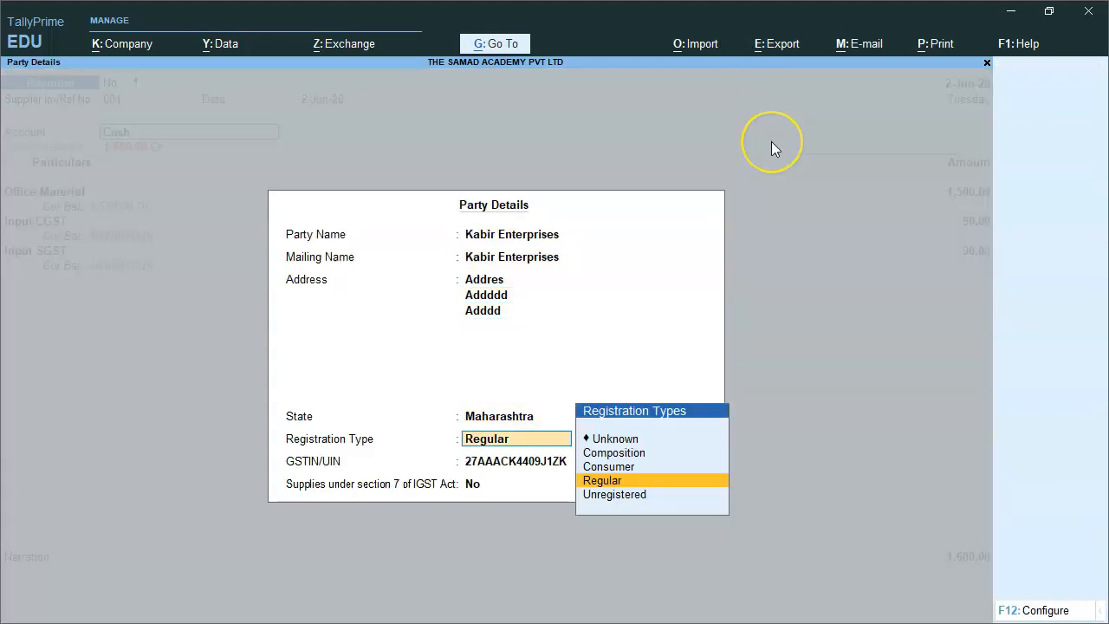
key(Return)
key(Return)
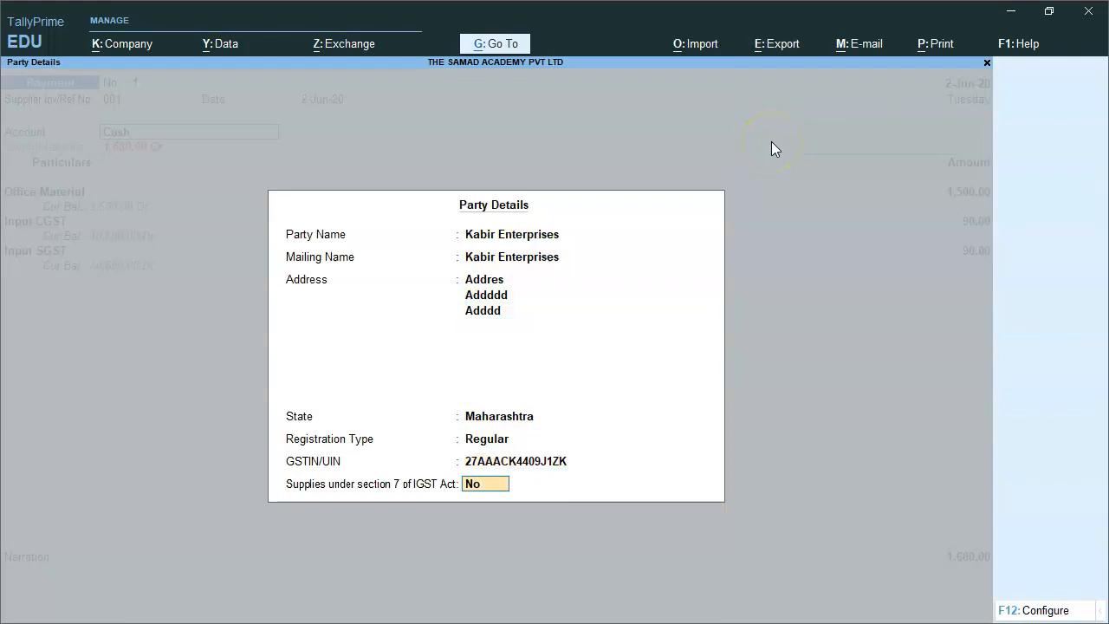
key(Return)
key(Return)
key(Return)
key(Return)
key(Return)
key(Return)
key(Return)
key(Return)
key(Return)
key(Return)
key(Return)
key(Return)
key(Return)
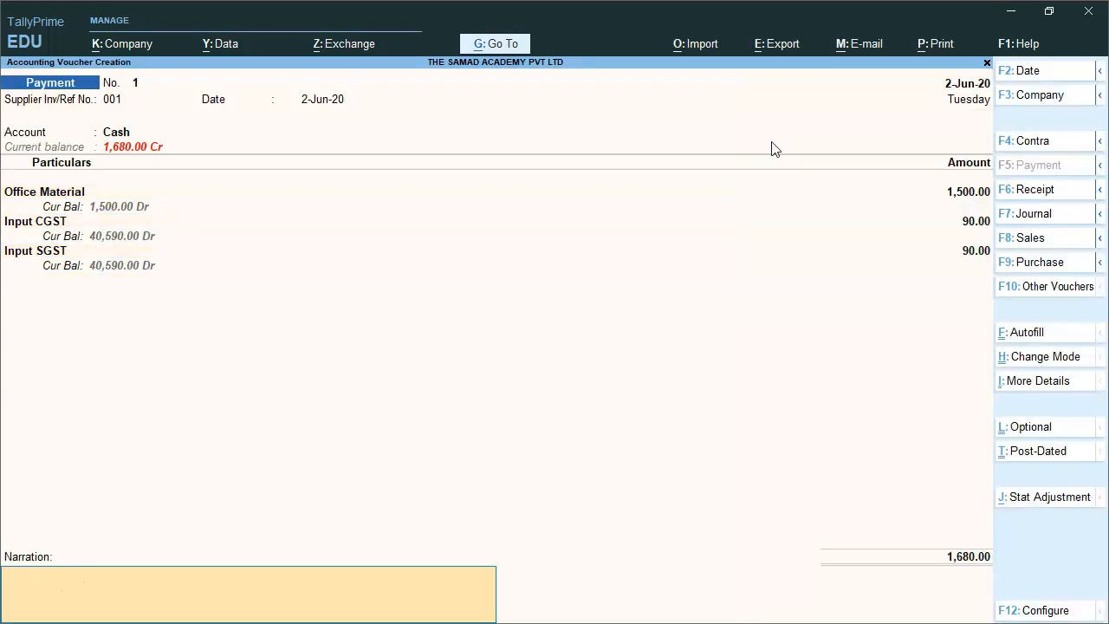
key(Return)
key(Return)
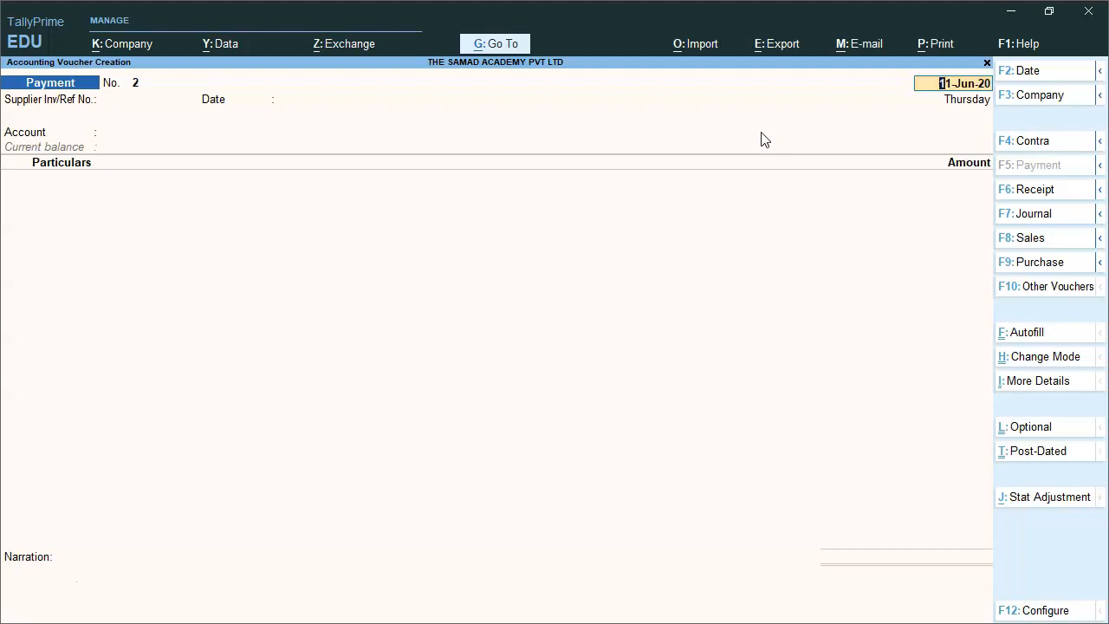
Start a Purchase voucher dated 2-Jun-20 with an invoice number and Cash as party account.
click(1039, 262)
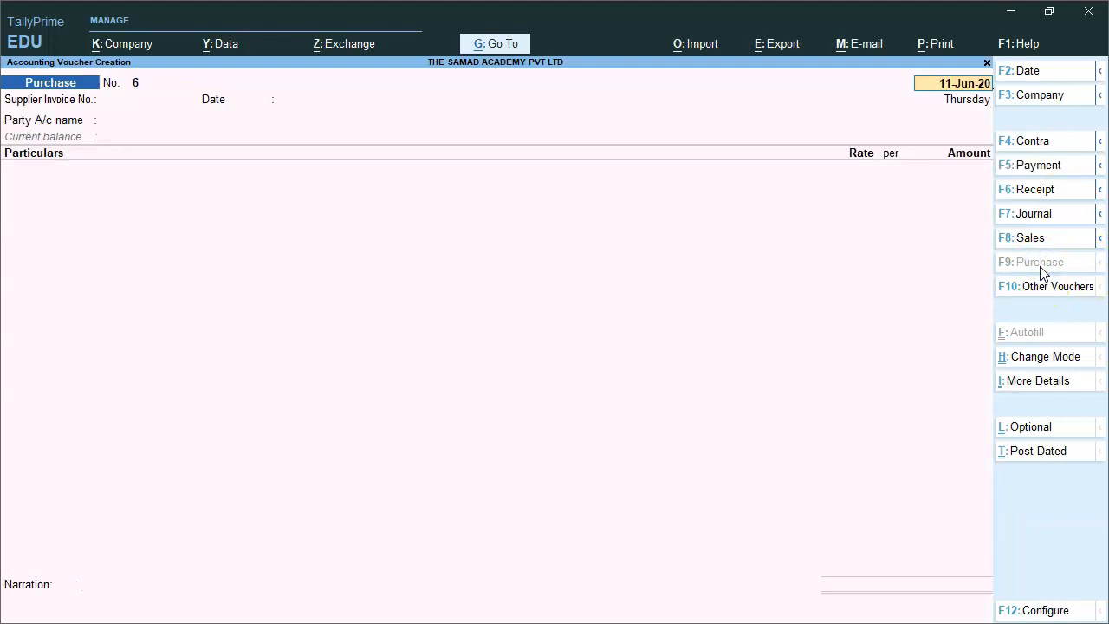
key(BackSpace)
text(2.6)
key(Return)
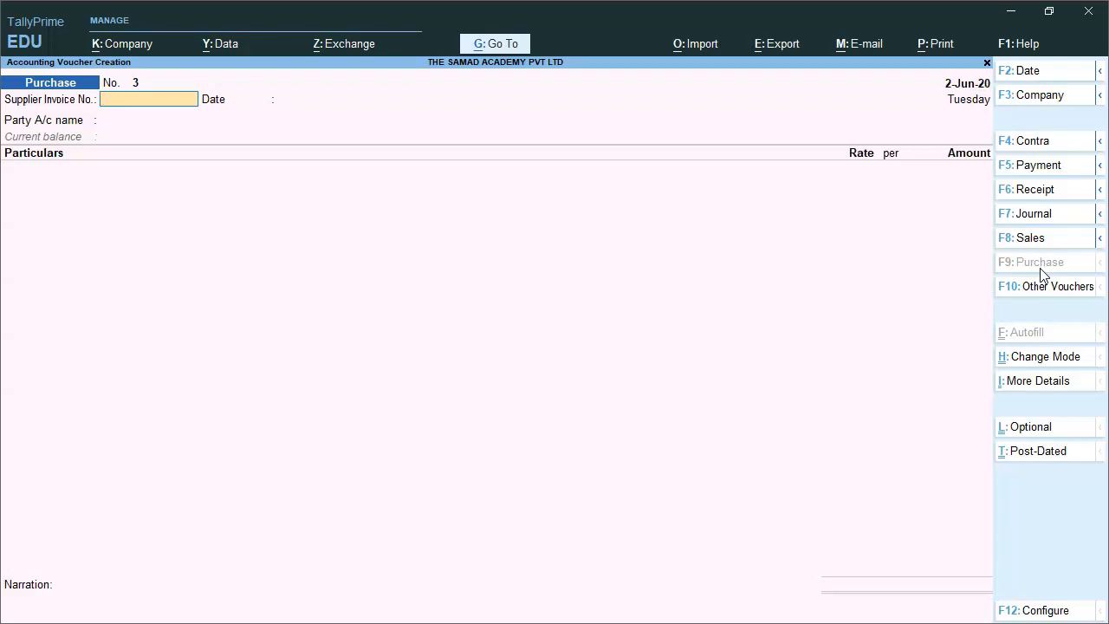
text(invoice)
key(Return)
key(Return)
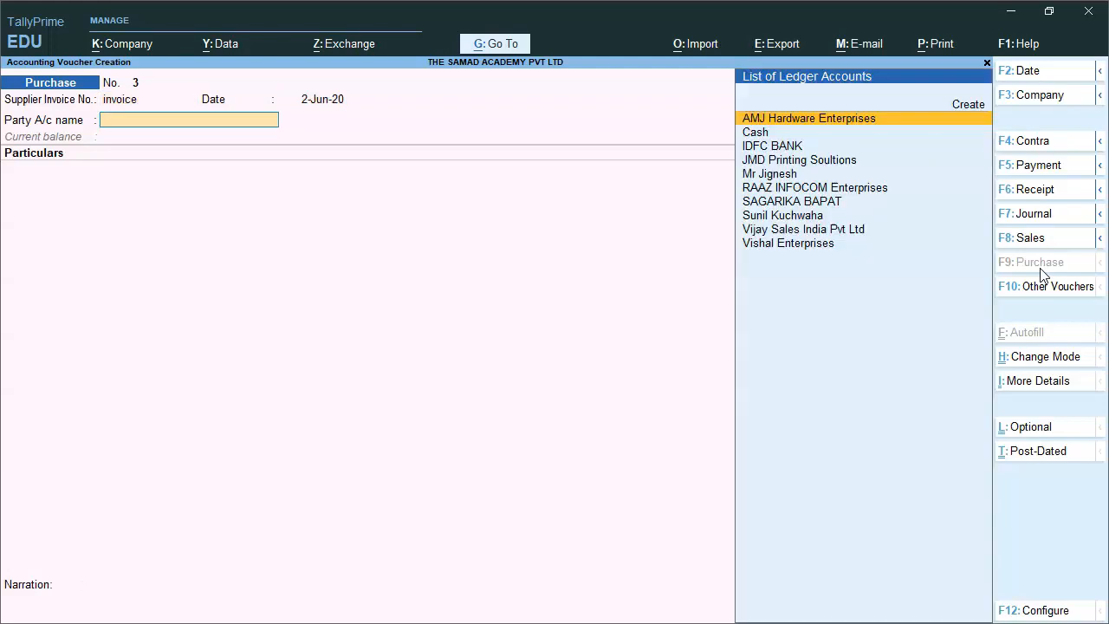
key(Down)
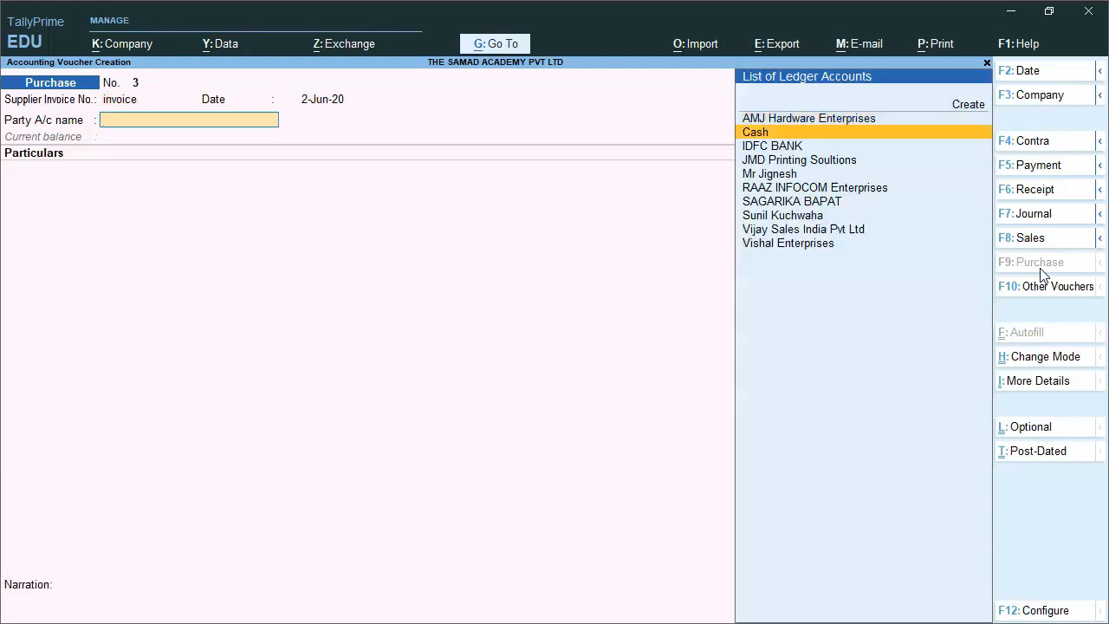
key(Down)
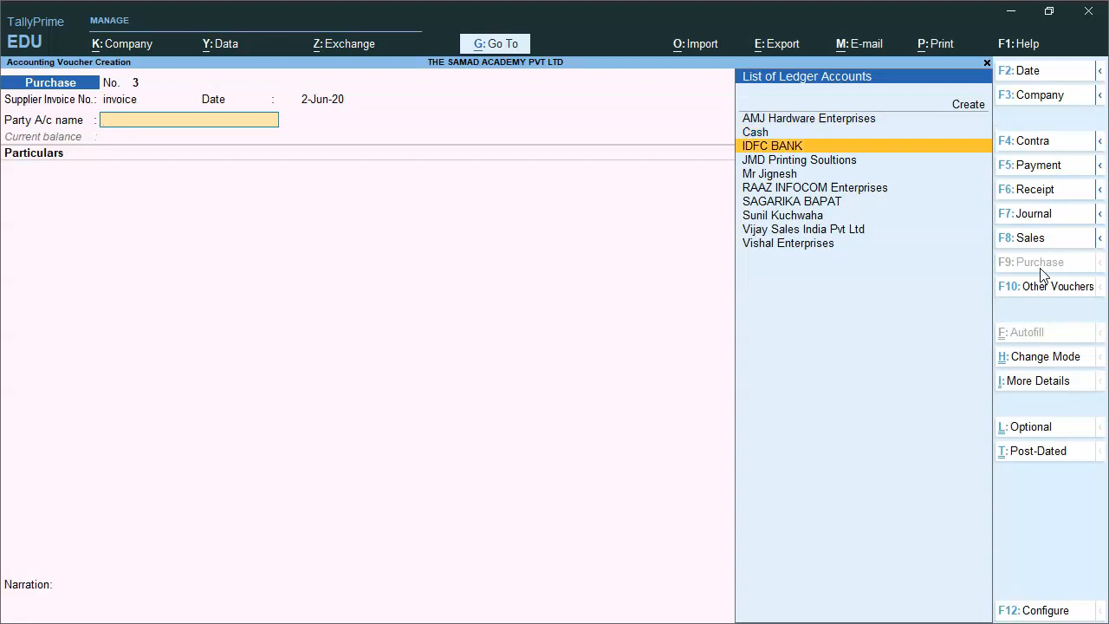
key(Up)
key(Return)
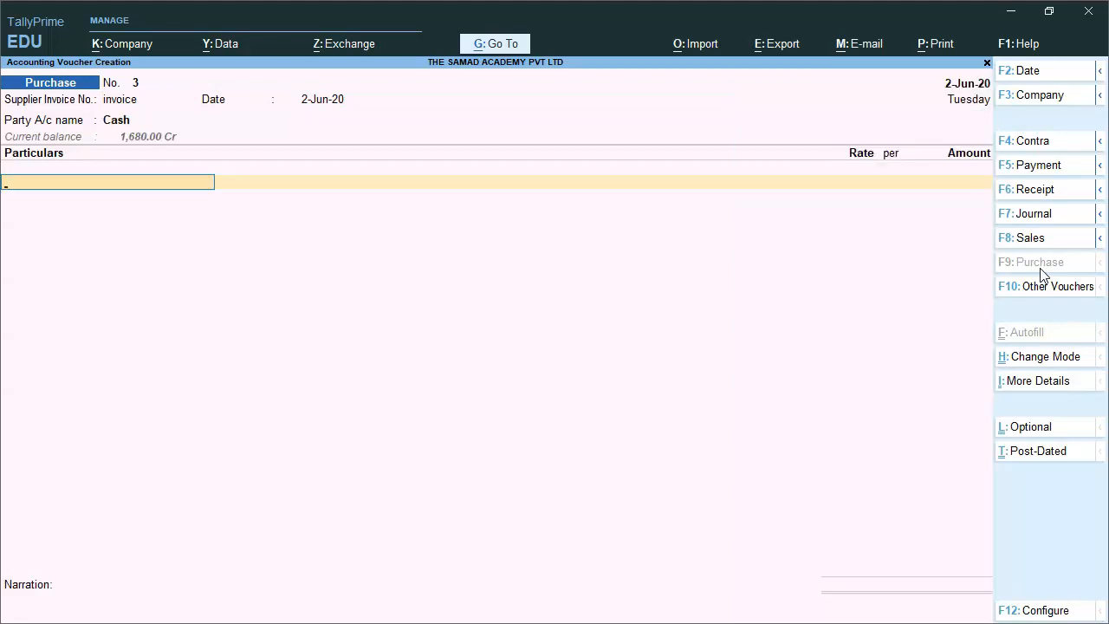
key(BackSpace)
key(Return)
key(BackSpace)
key(Return)
key(BackSpace)
Turn on Provide supplier details in the voucher configuration.
click(1046, 609)
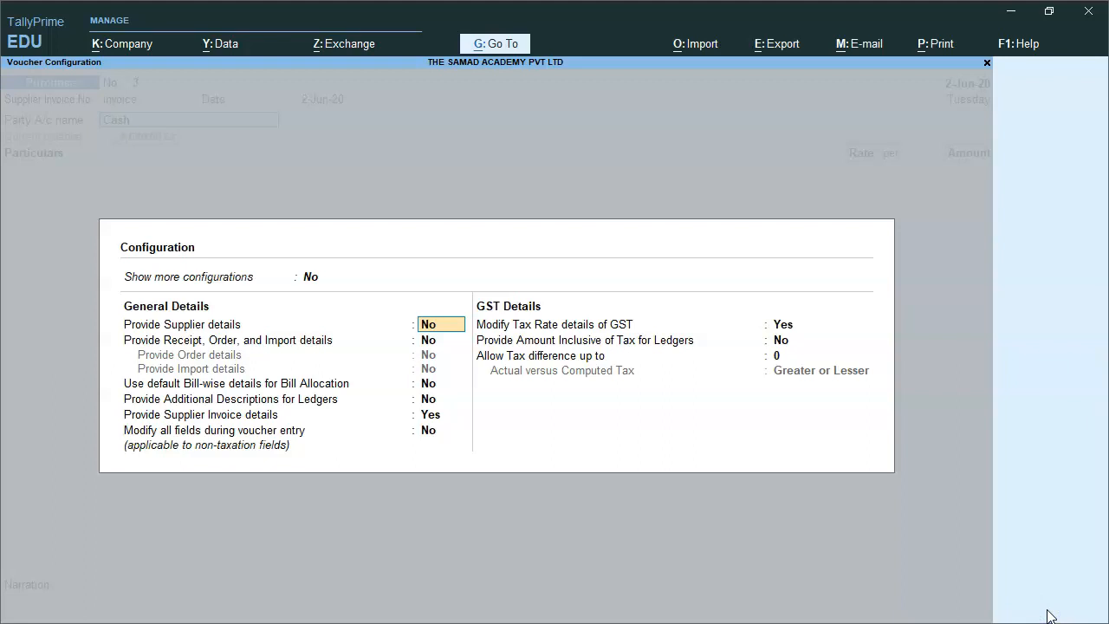
text(y)
key(Return)
key(Return)
key(Return)
key(ctrl+a)
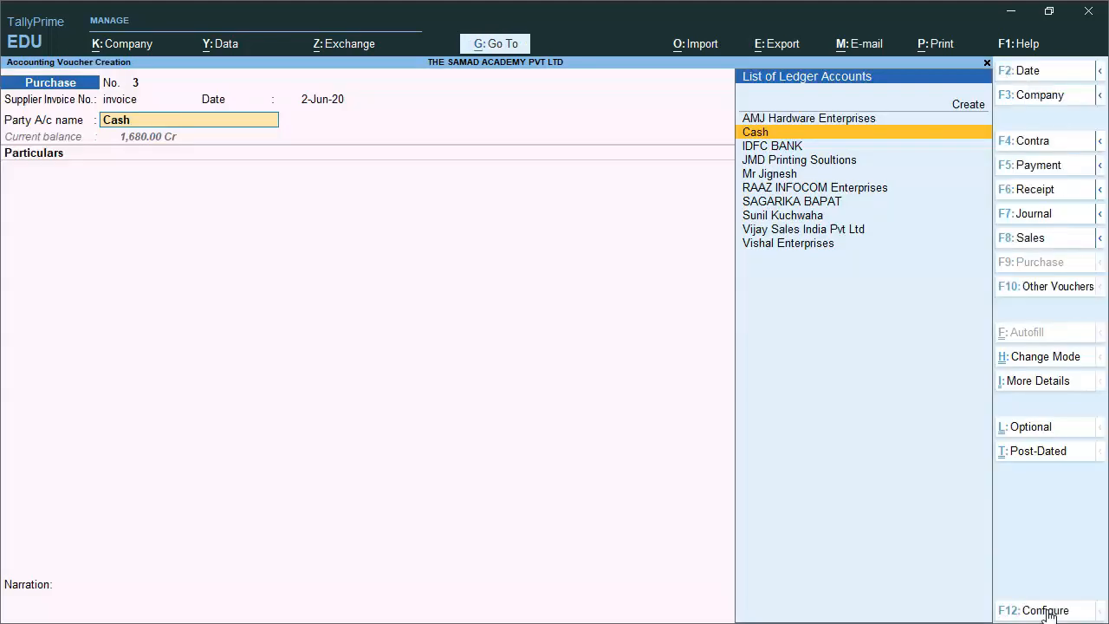
key(Return)
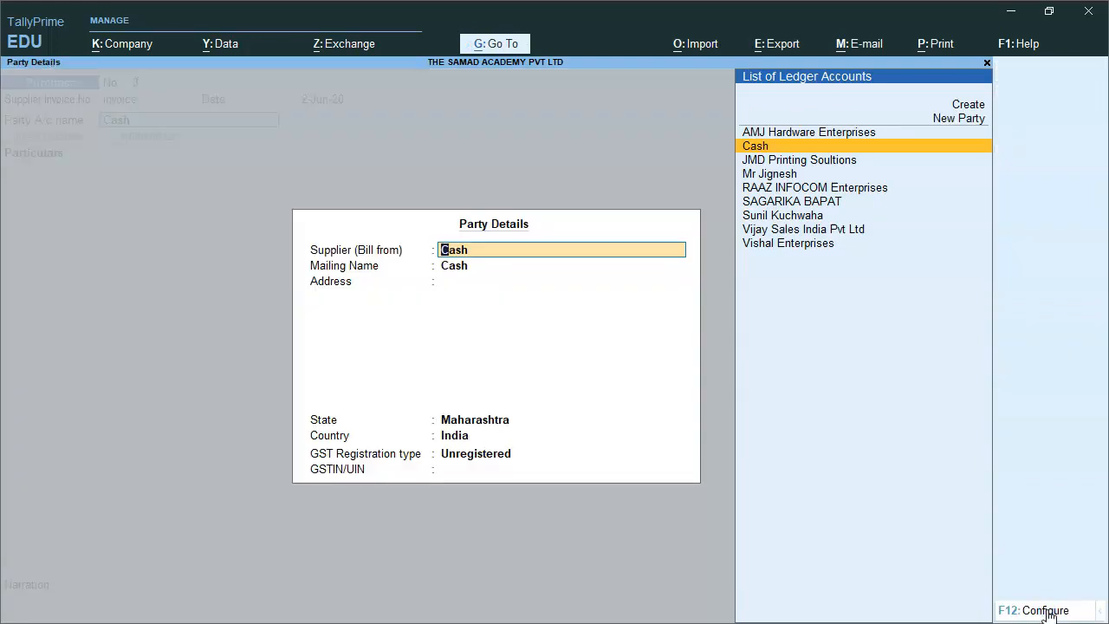
Create supplier Kabir Enterprises with address, Regular registration and the pasted GSTIN.
text(Ka)
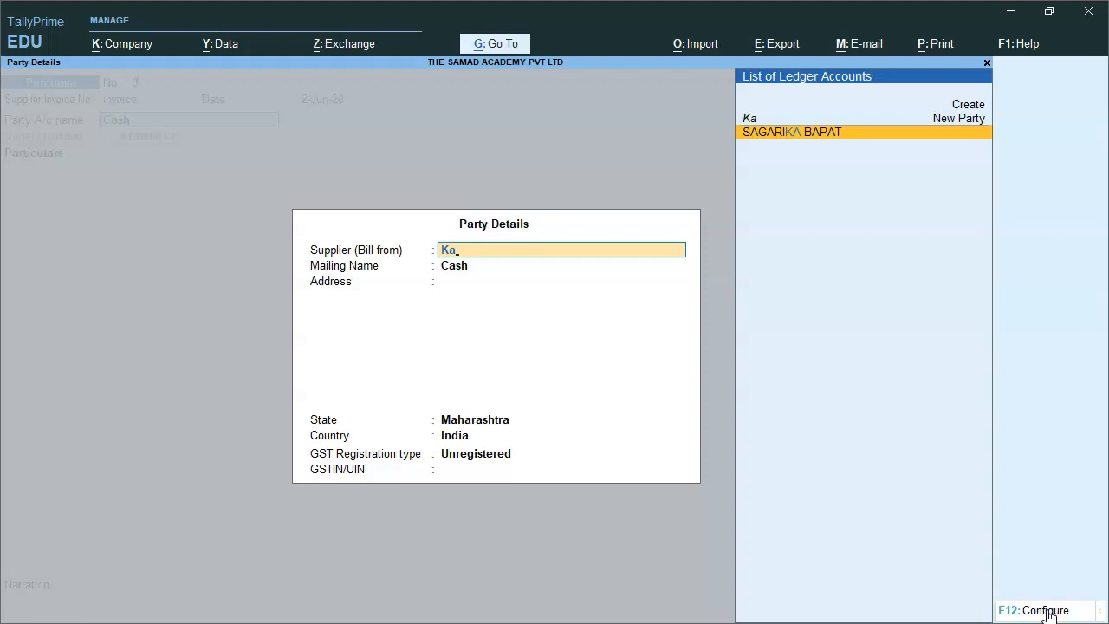
key(Up)
key(Return)
text(bir Ente)
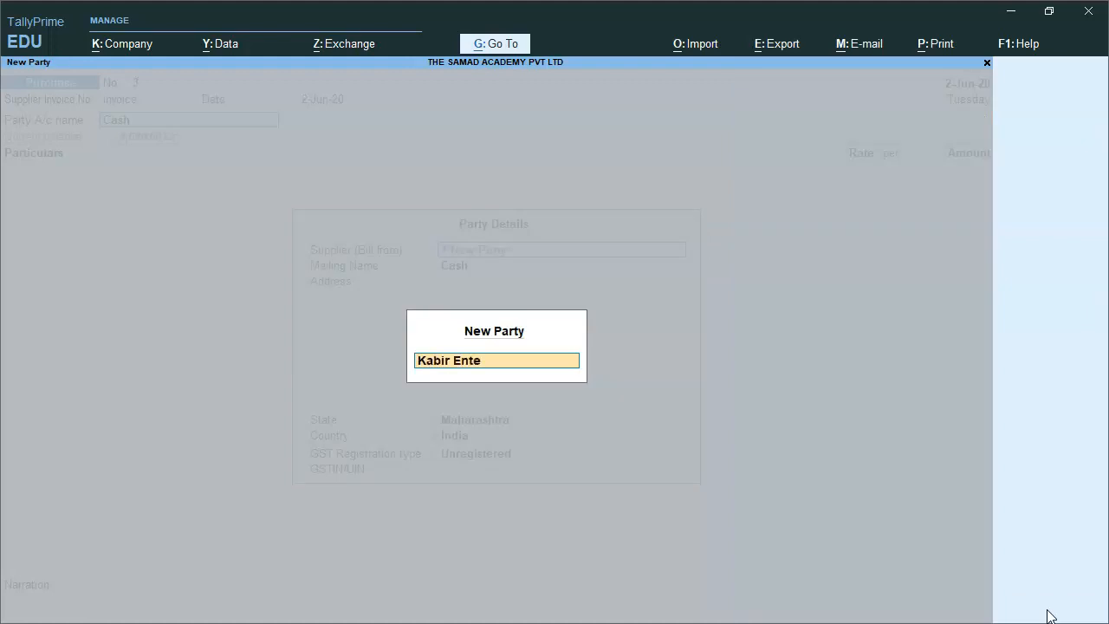
text(rprises)
key(Return)
key(Return)
text(Aaddd)
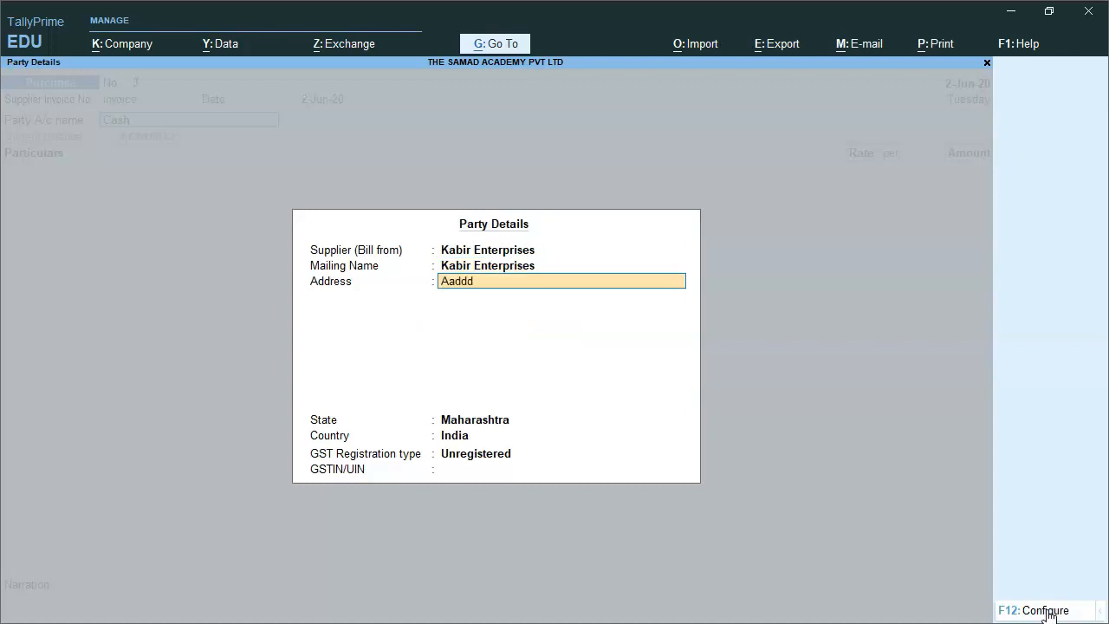
key(Return)
text(Aadddd)
key(Return)
key(Return)
key(Return)
key(Up)
key(Return)
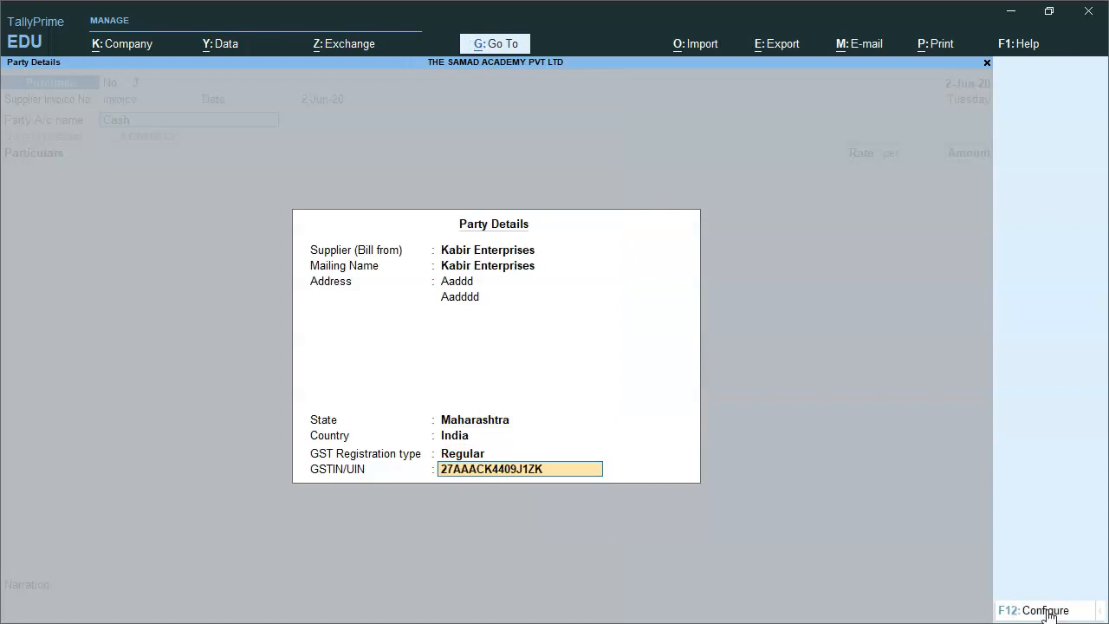
key(Return)
Enter Office Material at 1,500 on the purchase voucher.
text(Offi)
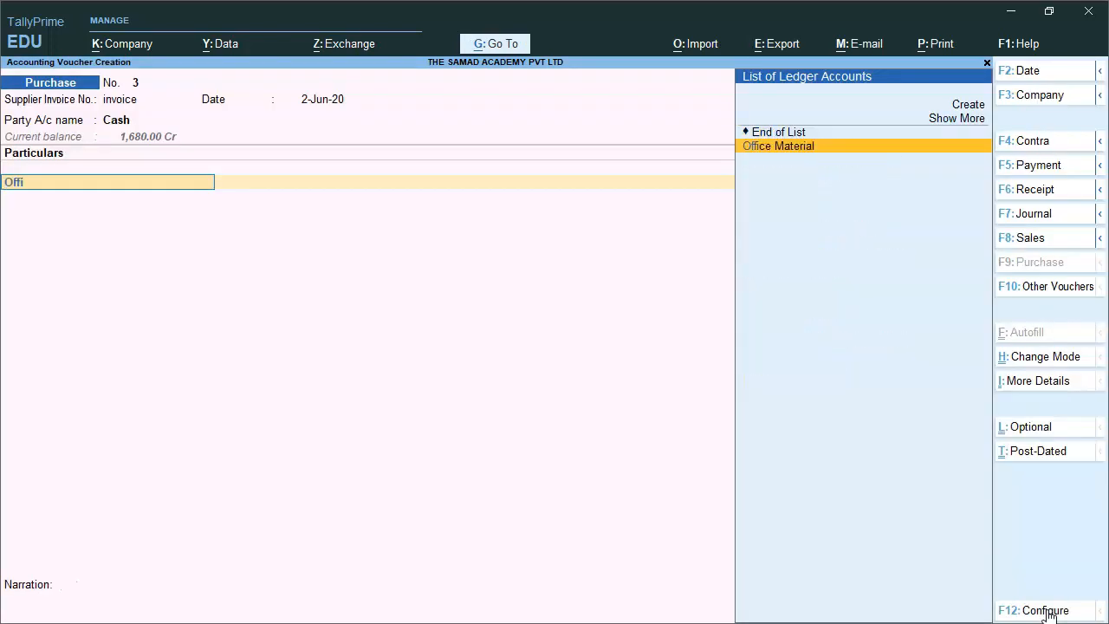
key(Return)
text(155)
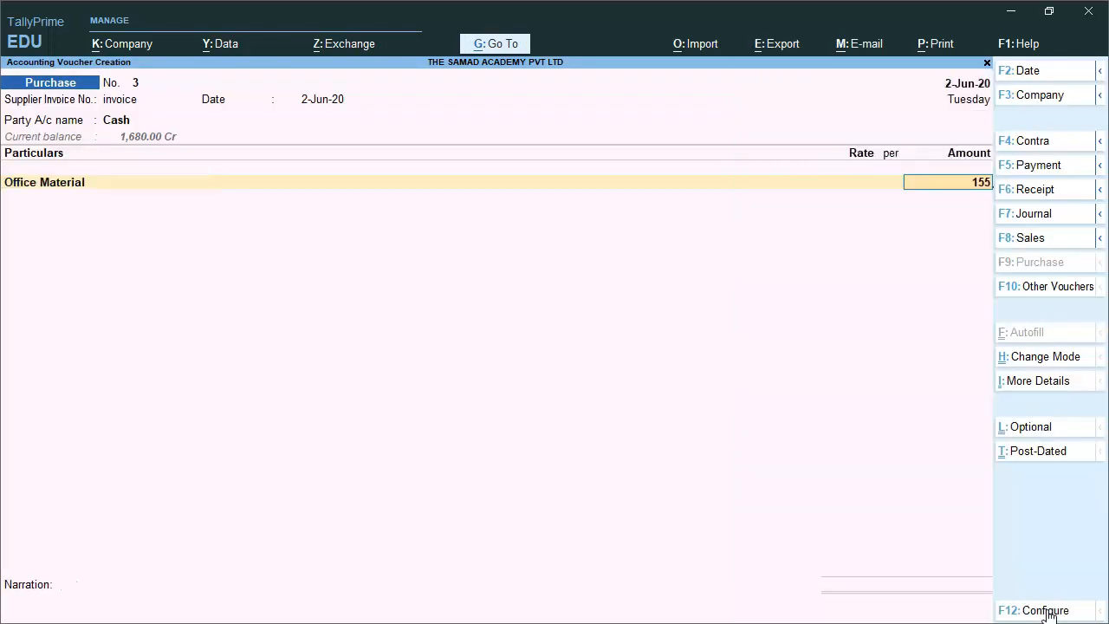
key(BackSpace)
text(00)
key(Return)
key(Return)
key(Return)
key(Return)
Add Input CGST and Input SGST lines at 90 each.
key(Return)
key(Return)
key(Return)
key(Return)
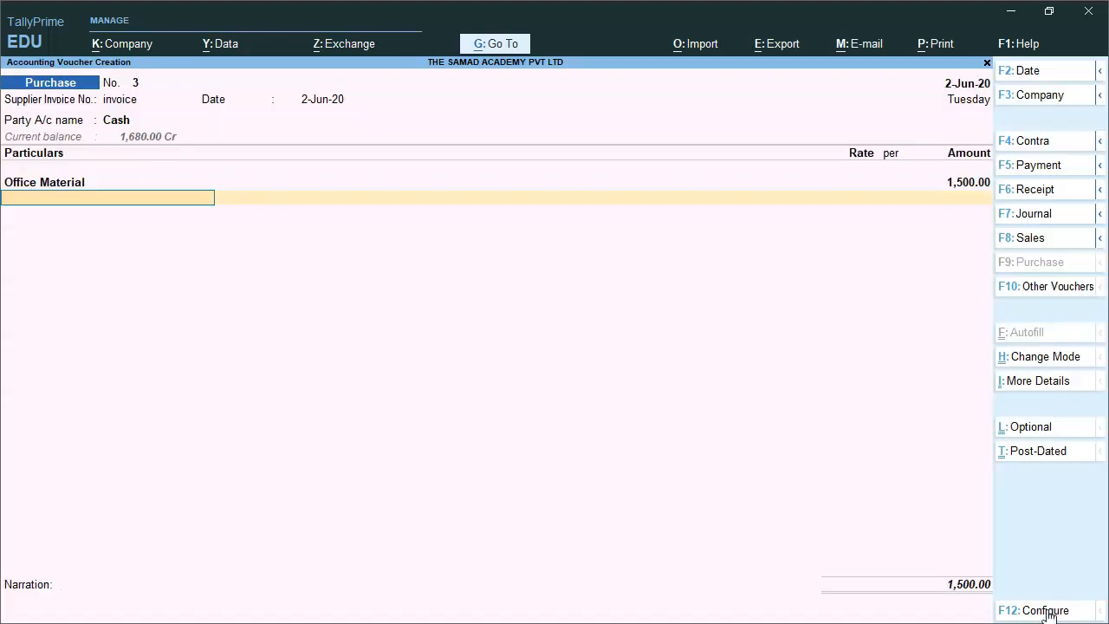
text(Input)
key(Down)
key(Return)
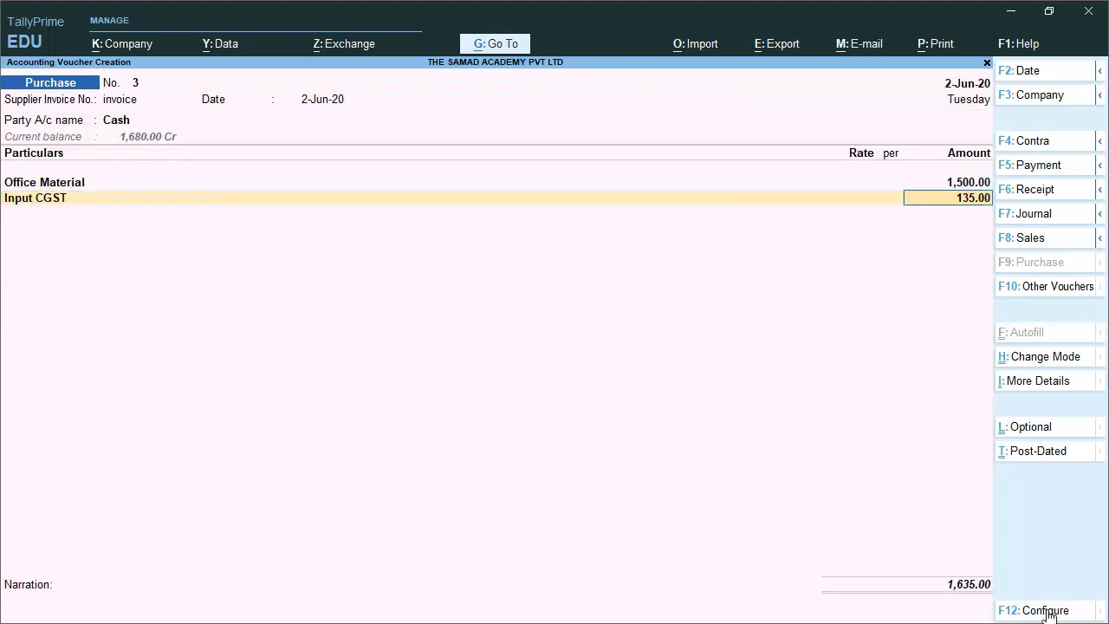
key(Return)
text(Input)
key(Down)
key(Return)
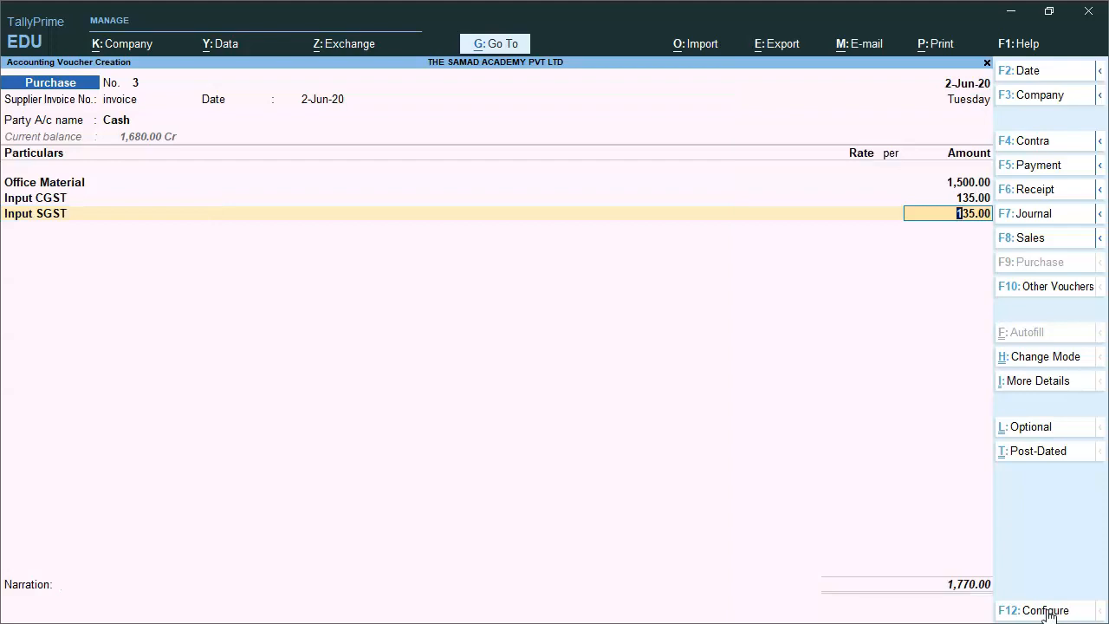
text(90)
key(Return)
key(BackSpace)
key(BackSpace)
key(BackSpace)
text(90)
key(Return)
key(Return)
Skip the narration, dismiss the tax mismatch warning and save Purchase voucher No. 3.
key(Return)
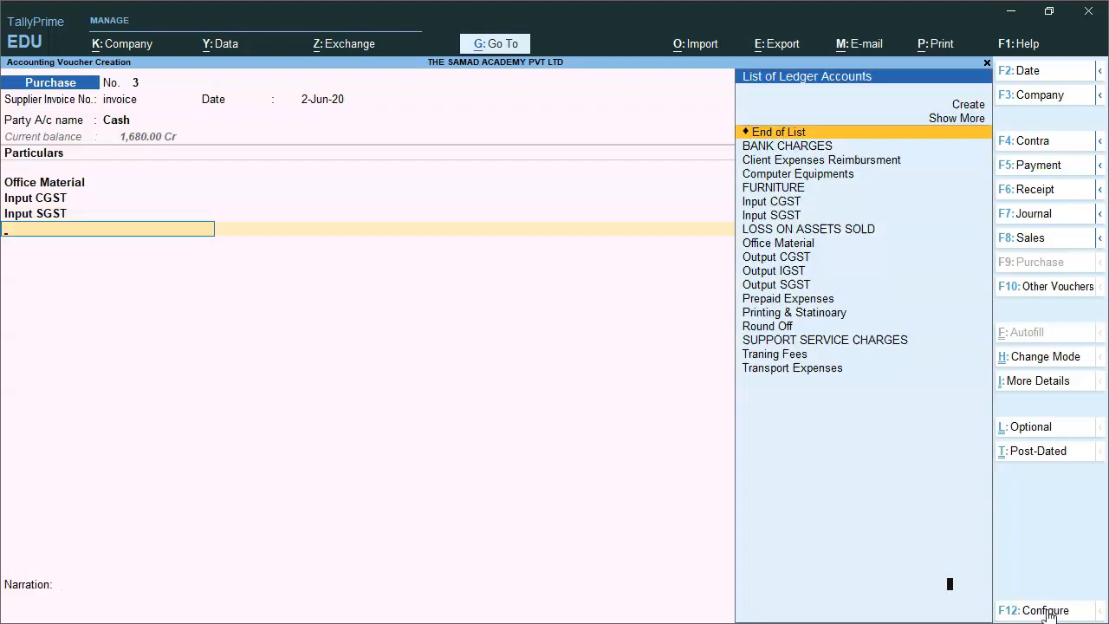
key(Return)
key(Return)
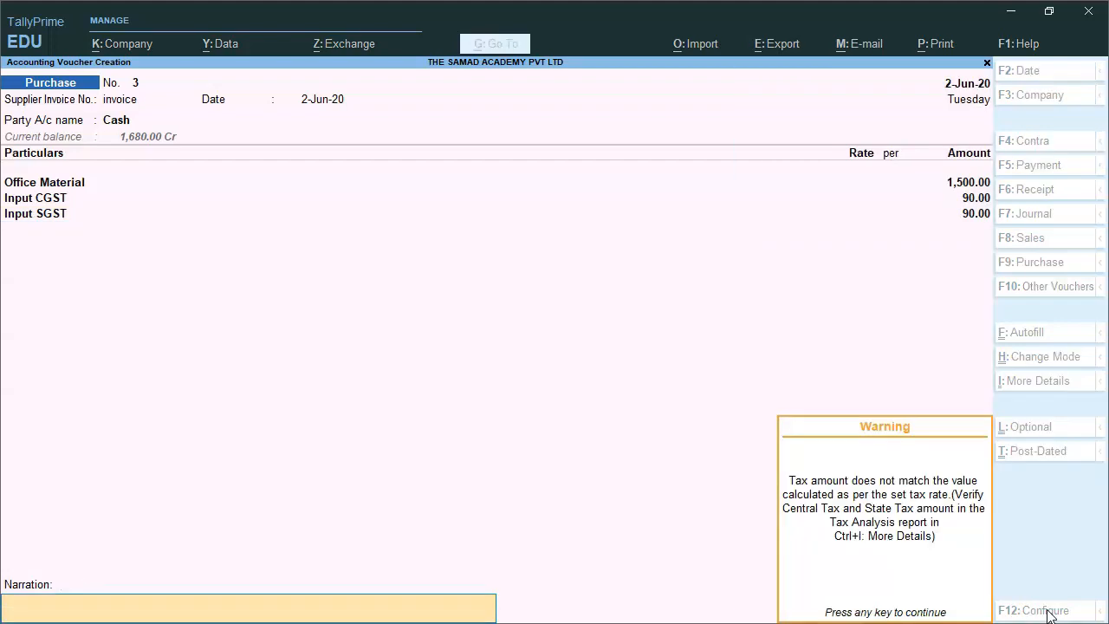
key(Return)
click(1046, 610)
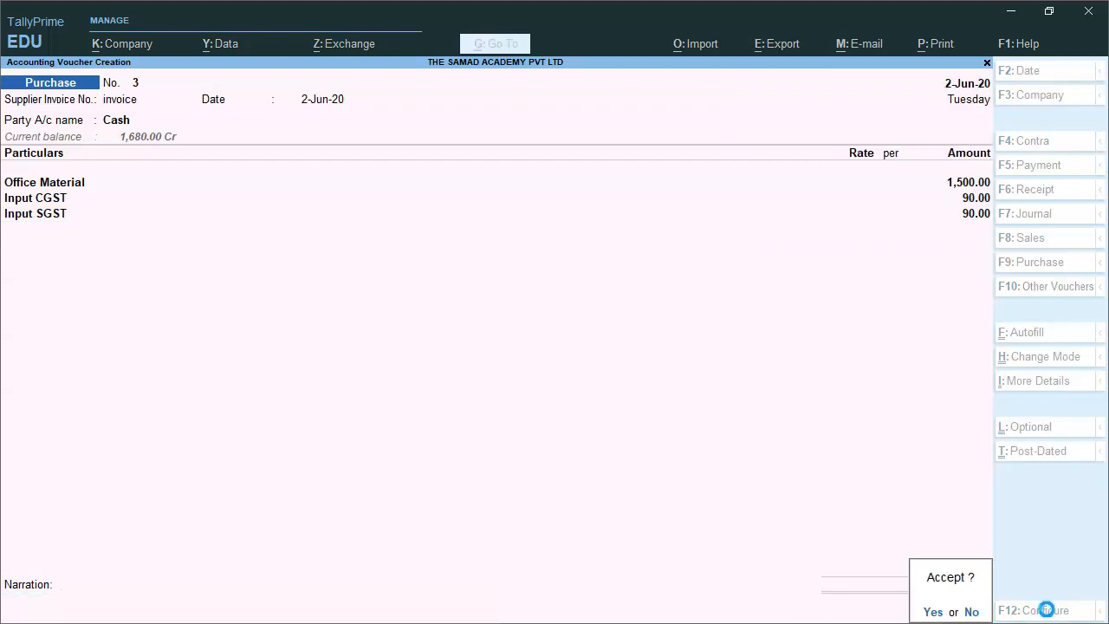
key(Return)
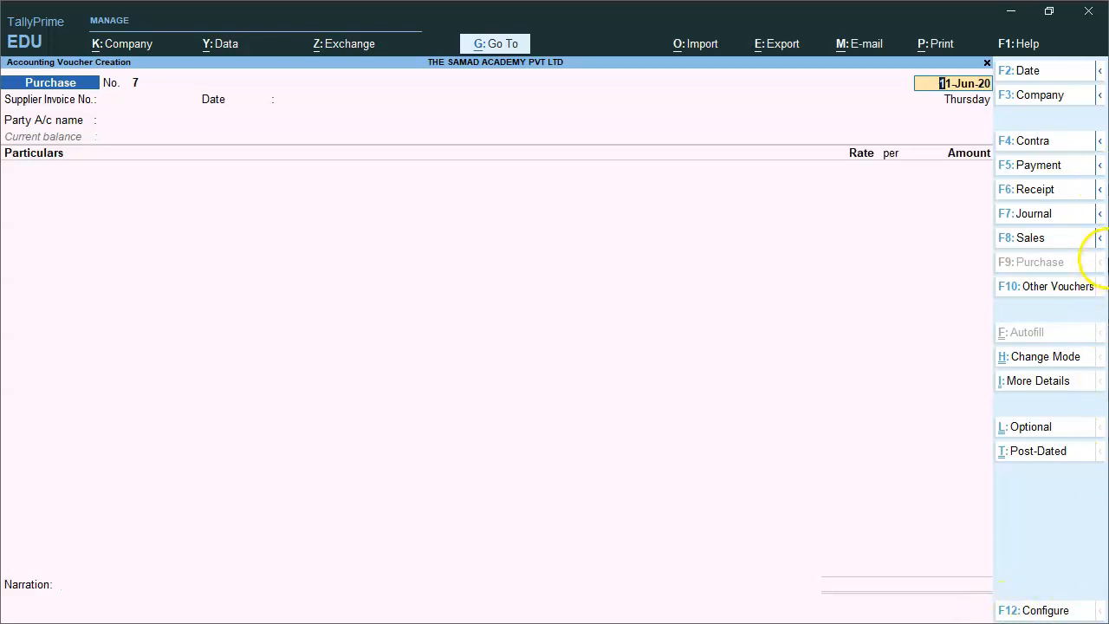
Start Payment voucher No. 2 dated 2-Jun-20 with supplier reference 'demo', paying from Cash.
click(1039, 169)
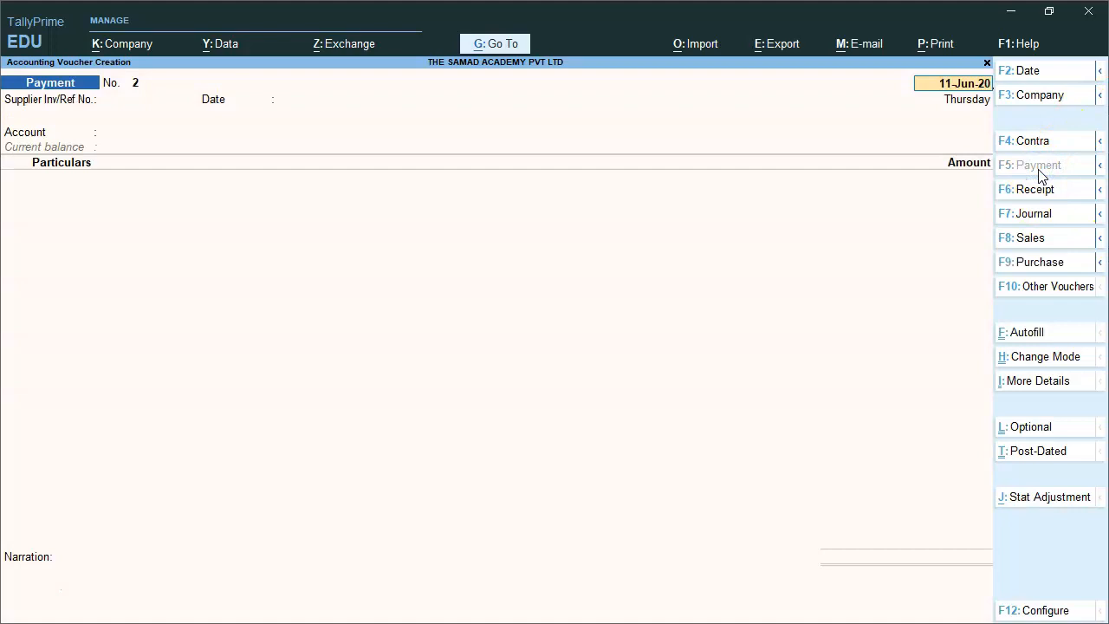
text(2)
key(Return)
text(demo)
key(Return)
key(Return)
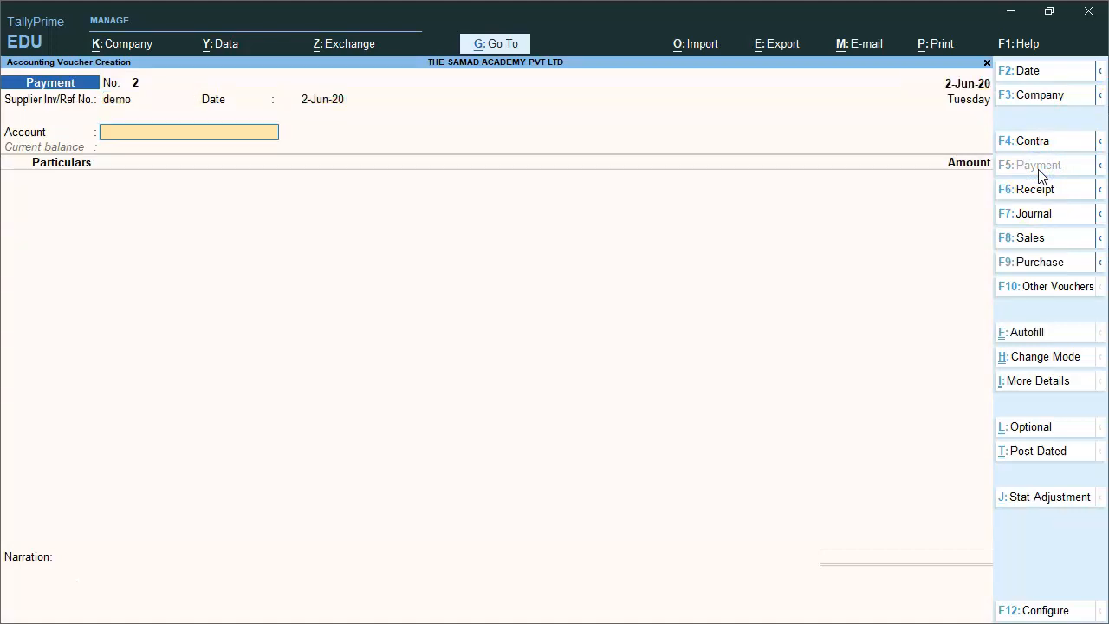
key(Down)
key(Down)
key(Up)
key(Return)
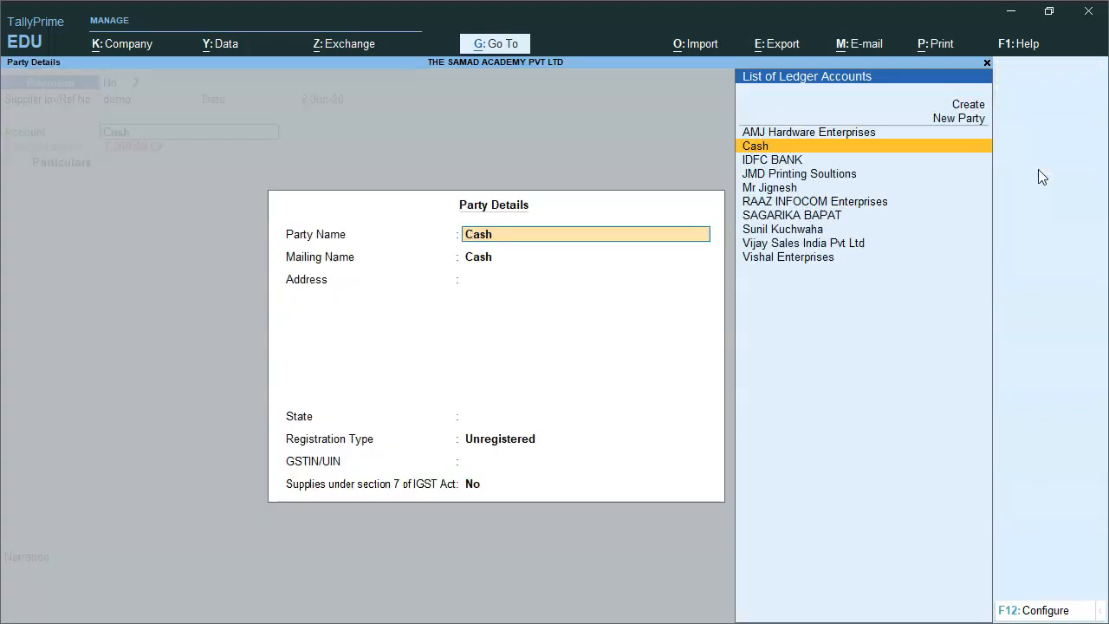